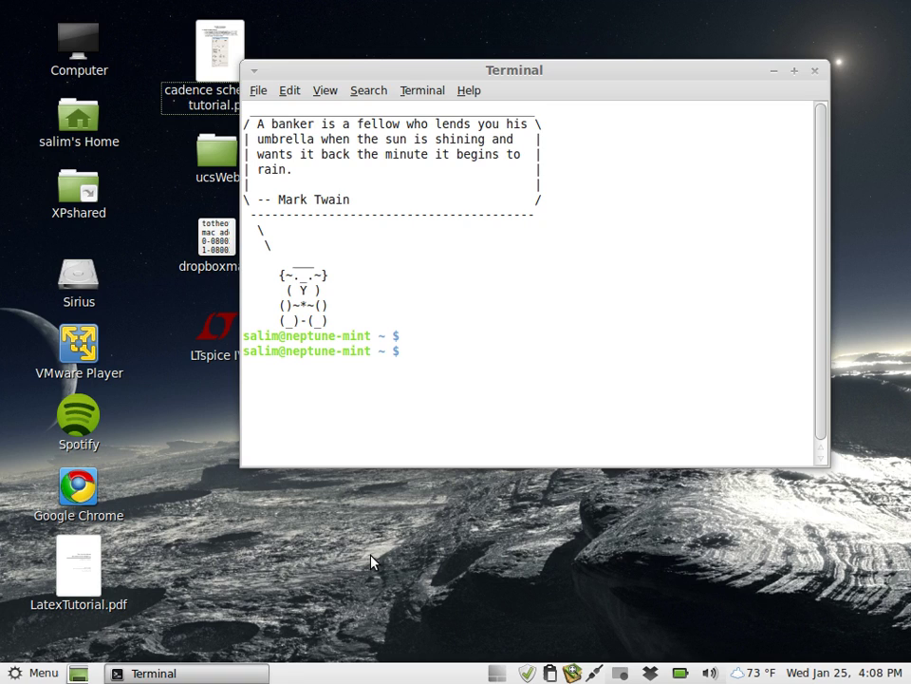
# Log in to the swamp38 server with concacs, skipping the key unlock prompt and entering the password.
pyautogui.press('Return')
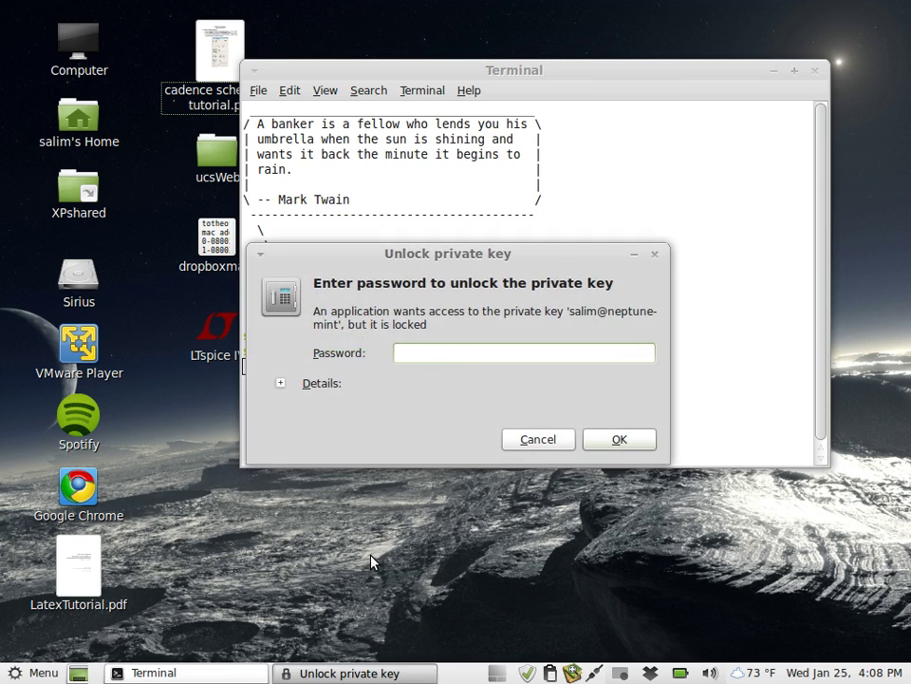
pyautogui.press('Escape')
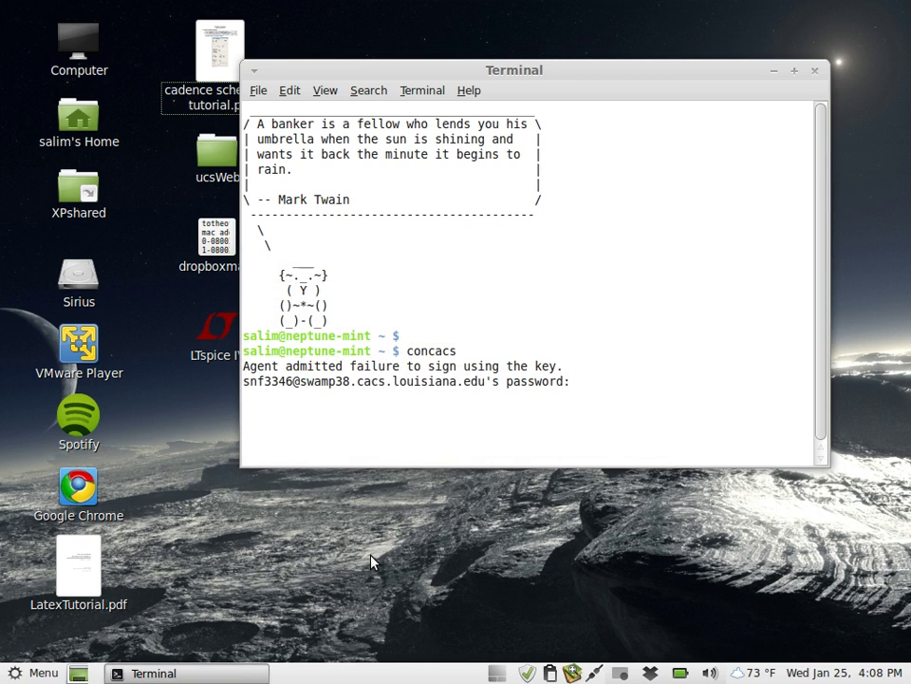
pyautogui.press('Return')
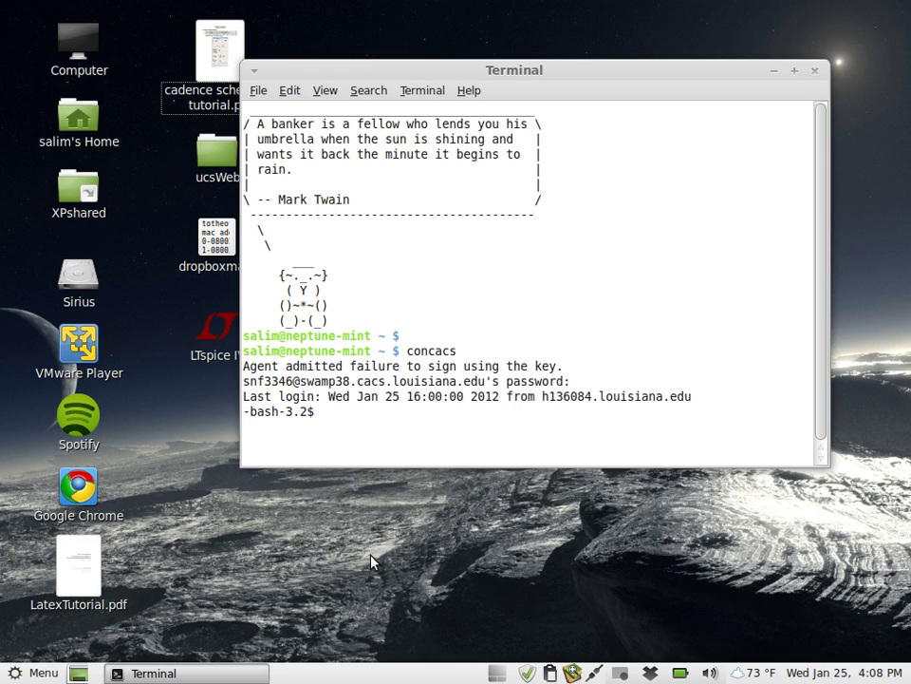
# Enter the command gedit .cshrc to edit the shell startup file.
pyautogui.write('tc')
pyautogui.press('BackSpace')
pyautogui.press('BackSpace')
pyautogui.write('gedit .cshrc')
# Open .cshrc in gedit, review the cadsetup45 alias line, and close the editor unchanged.
pyautogui.press('Return')
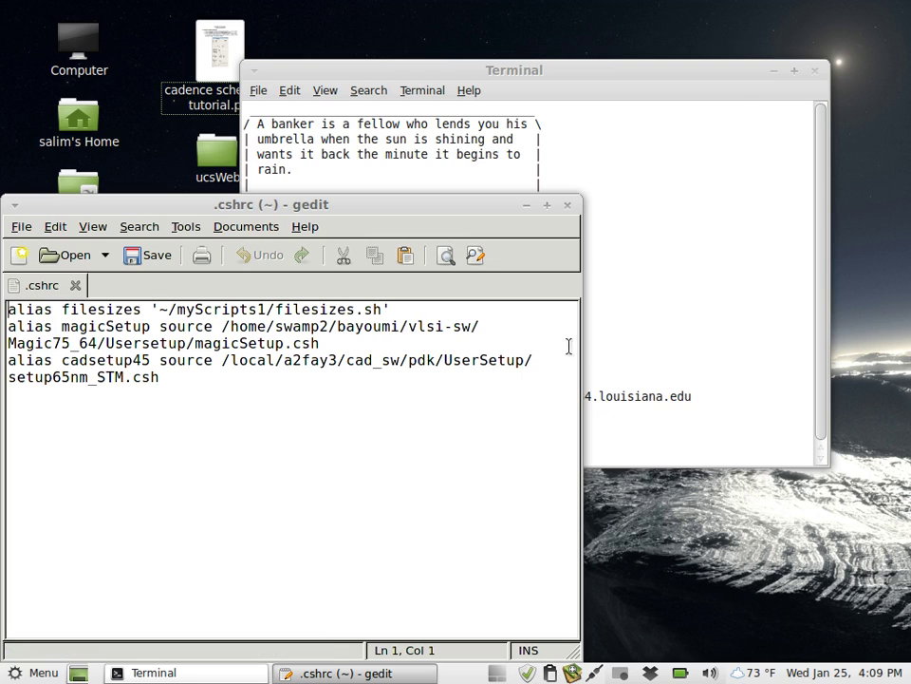
pyautogui.moveTo(574, 347); pyautogui.dragTo(786, 346)
pyautogui.moveTo(731, 359); pyautogui.dragTo(3, 365)
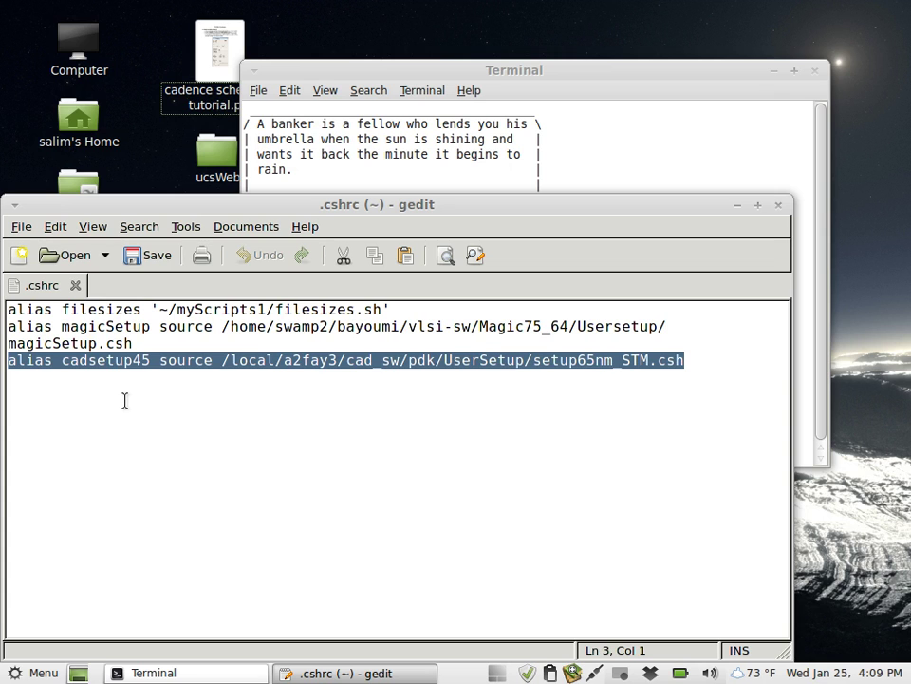
pyautogui.click(779, 205)
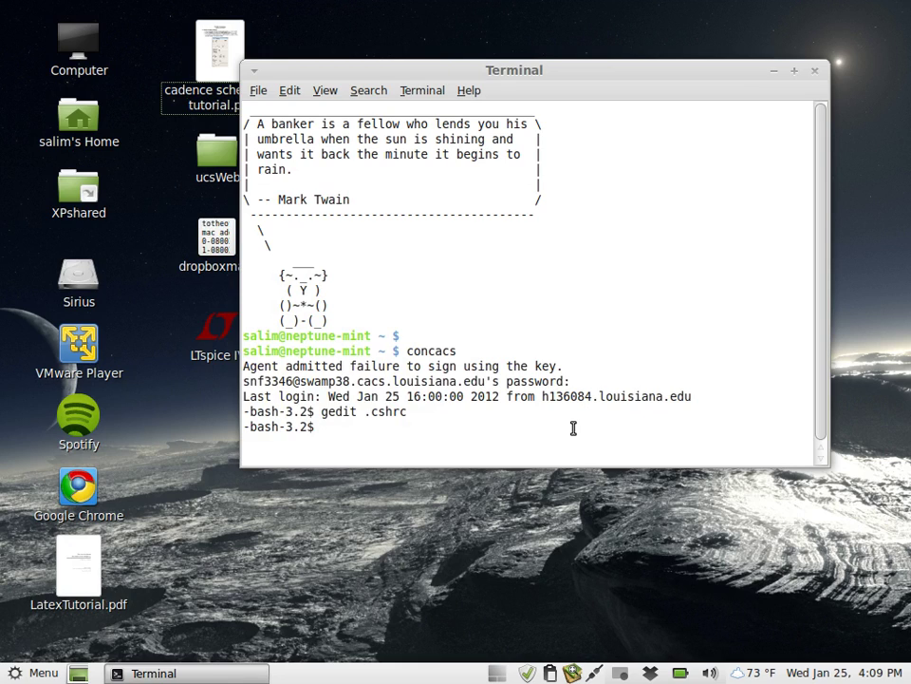
# Start a tcsh shell, go into CADwork, and create a 586lab1 folder.
pyautogui.write('tcsh')
pyautogui.press('Return')
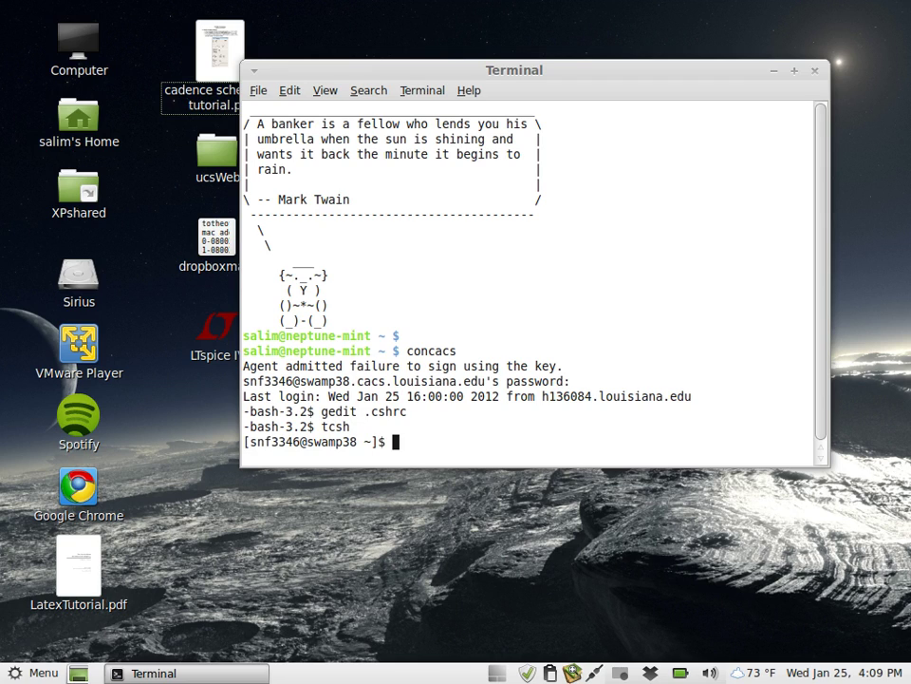
pyautogui.write('cd C')
pyautogui.press('Tab')
pyautogui.press('Return')
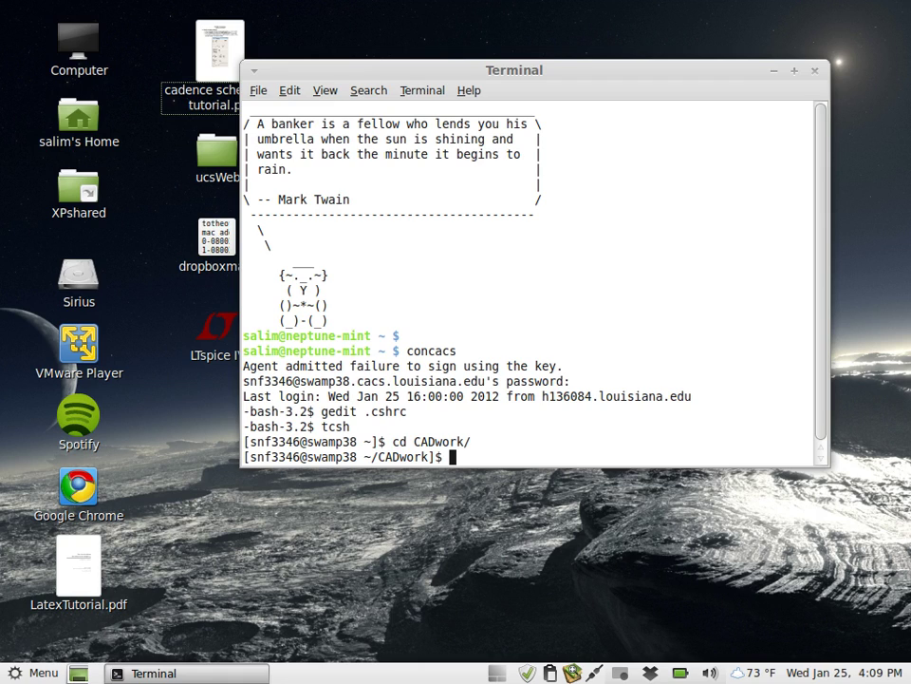
pyautogui.write('mkdir 58')
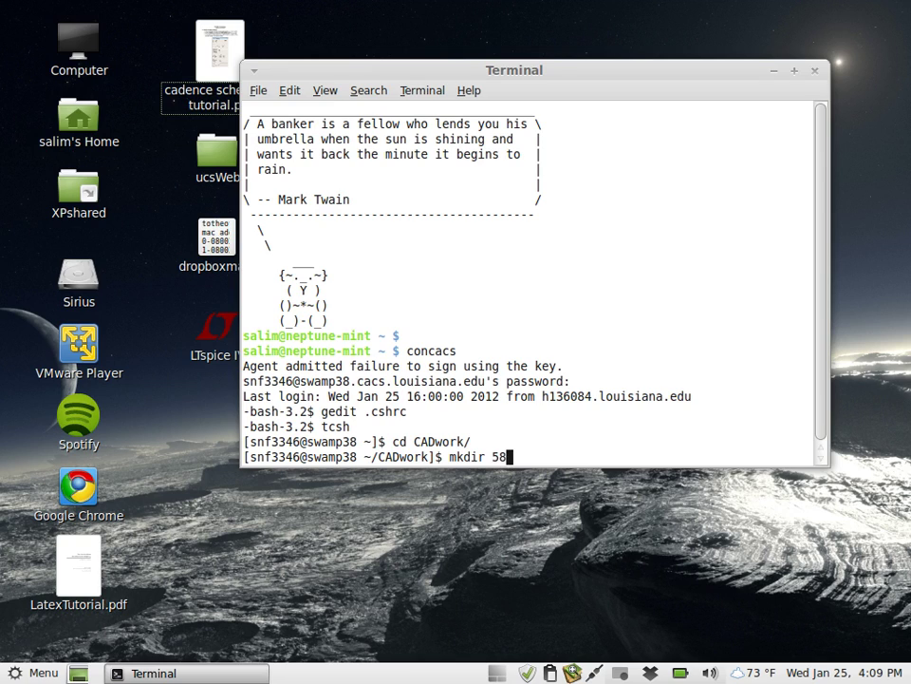
pyautogui.write('6lab1')
pyautogui.press('Return')
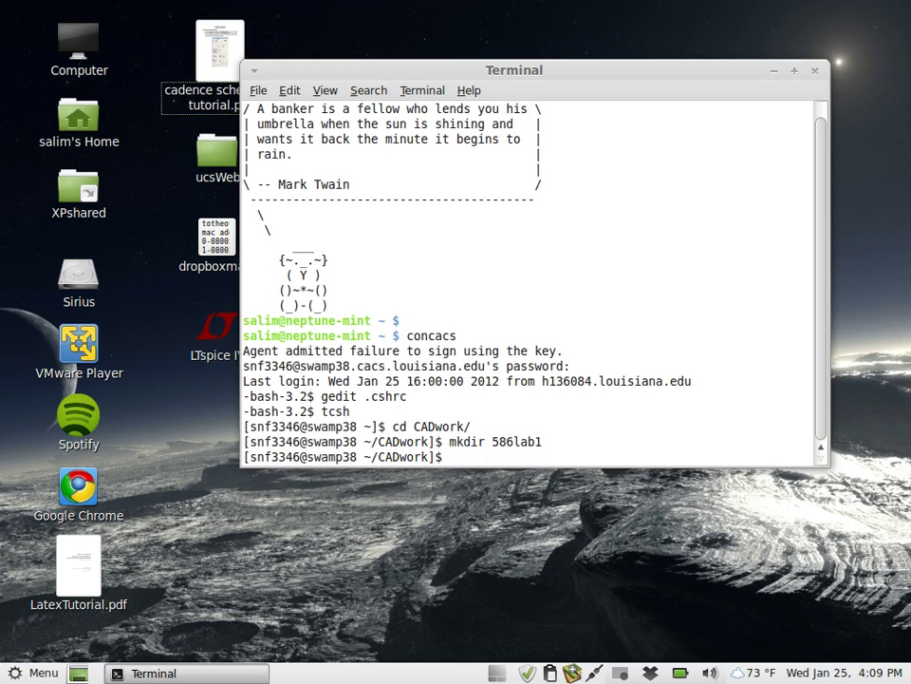
# Move into 586lab1 and run the cadsetup45 alias, which fails with Command not found.
pyautogui.write('cd 5')
pyautogui.press('Tab')
pyautogui.press('Return')
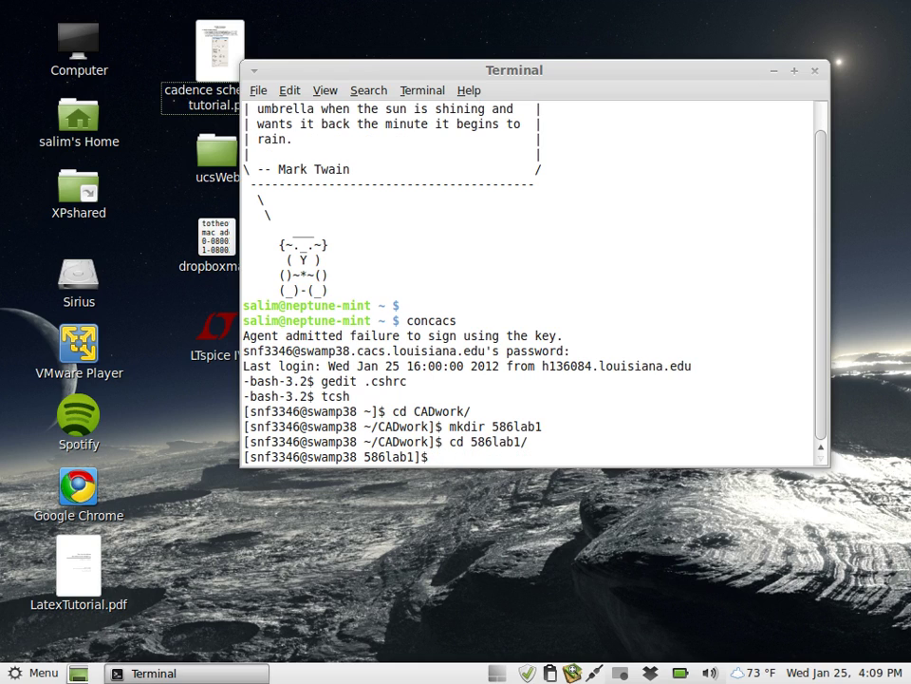
pyautogui.write('cadset')
pyautogui.press('Tab')
pyautogui.press('Return')
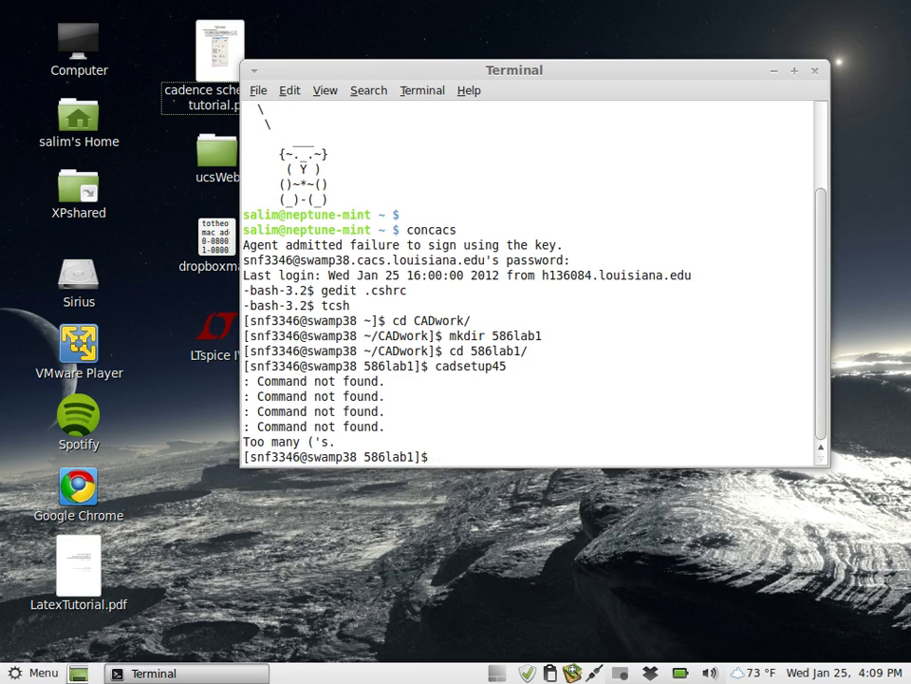
# Try running cadsetup65 instead of cadsetup45.
pyautogui.write('source ~/setupFiles/setup')
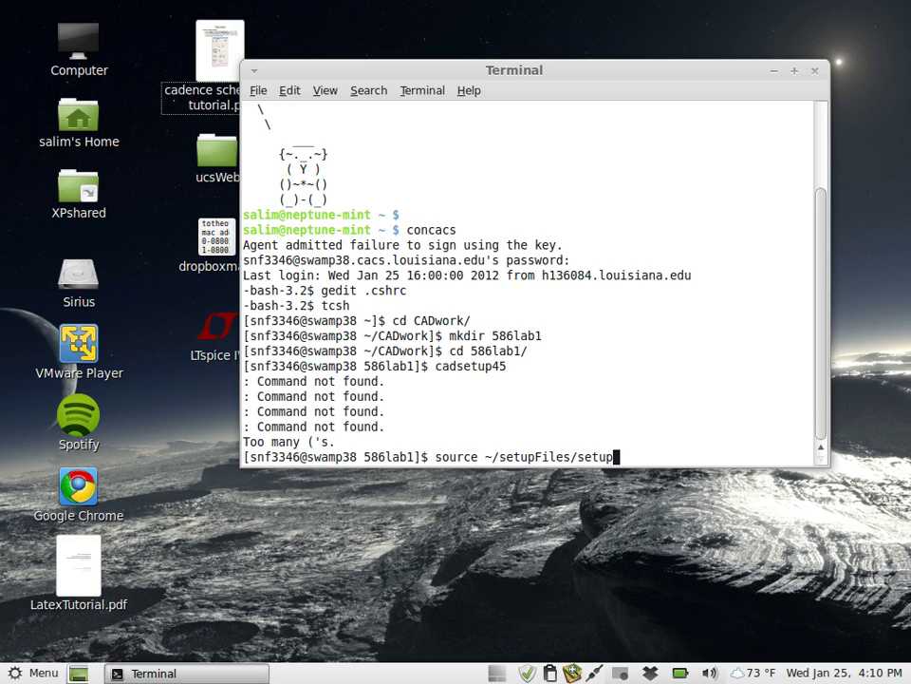
pyautogui.press('BackSpace')
pyautogui.press('BackSpace')
pyautogui.press('BackSpace')
pyautogui.press('BackSpace')
pyautogui.press('BackSpace')
pyautogui.press('BackSpace')
pyautogui.press('BackSpace')
pyautogui.press('BackSpace')
pyautogui.press('BackSpace')
pyautogui.press('BackSpace')
pyautogui.press('BackSpace')
pyautogui.press('BackSpace')
pyautogui.press('BackSpace')
pyautogui.press('BackSpace')
pyautogui.press('BackSpace')
pyautogui.press('BackSpace')
pyautogui.press('BackSpace')
pyautogui.press('BackSpace')
pyautogui.press('BackSpace')
pyautogui.press('BackSpace')
pyautogui.press('BackSpace')
pyautogui.press('BackSpace')
pyautogui.press('BackSpace')
pyautogui.press('BackSpace')
pyautogui.press('BackSpace')
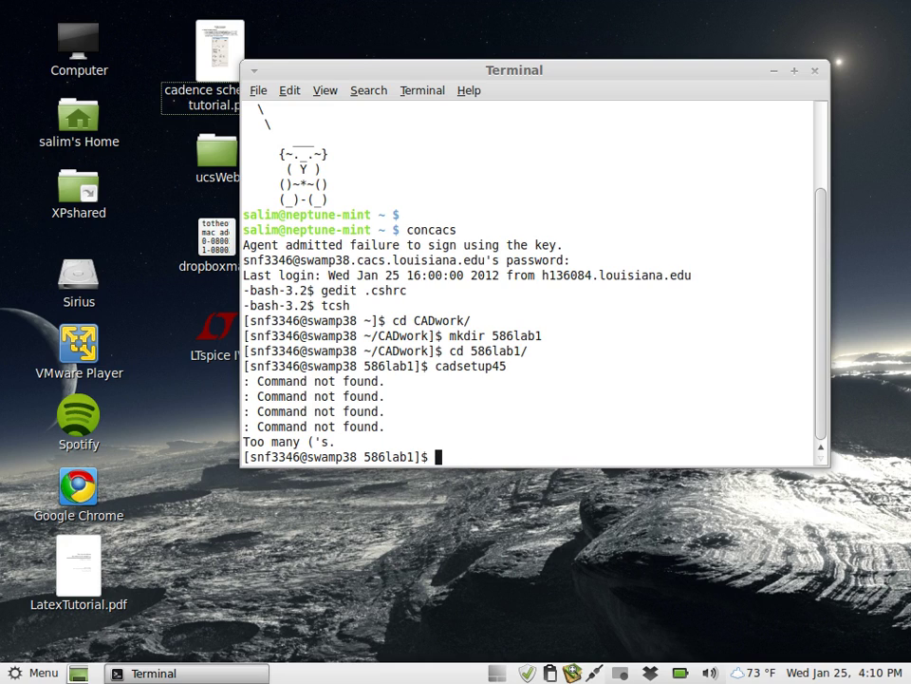
pyautogui.write('cadsetup45')
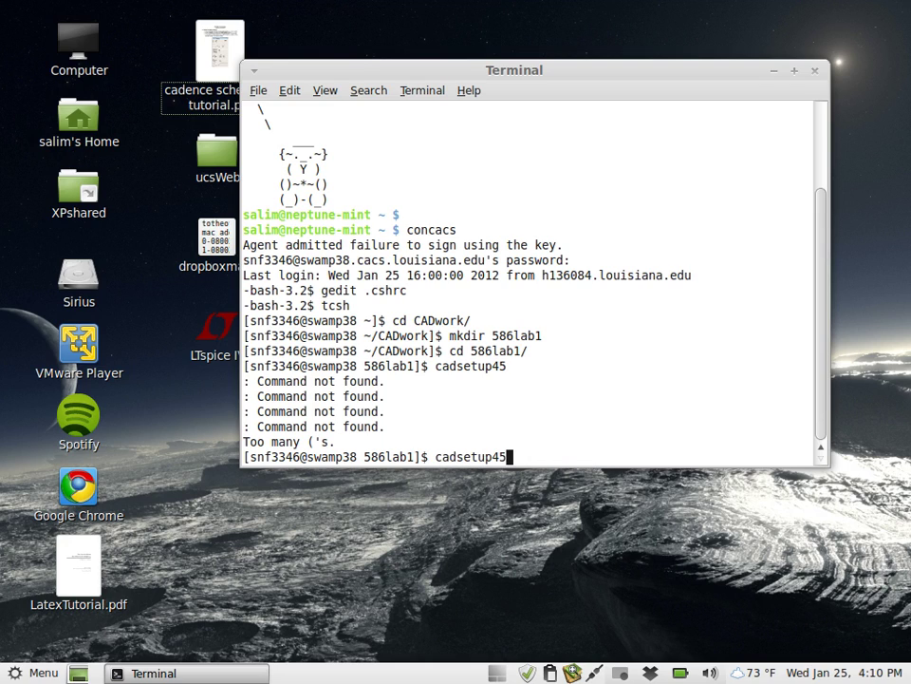
pyautogui.press('BackSpace')
pyautogui.press('BackSpace')
pyautogui.write('65')
pyautogui.press('Return')
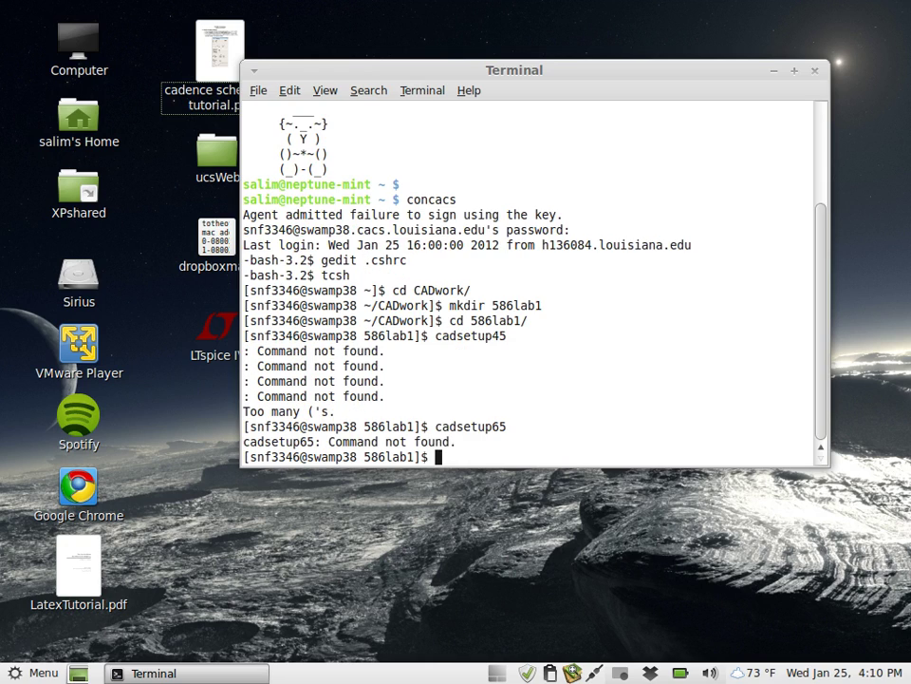
# Source ~/setupFiles/setup65nm_STM.csh and enter virtuoso & to launch Virtuoso in the background.
pyautogui.write('source ~/setupFiles/se')
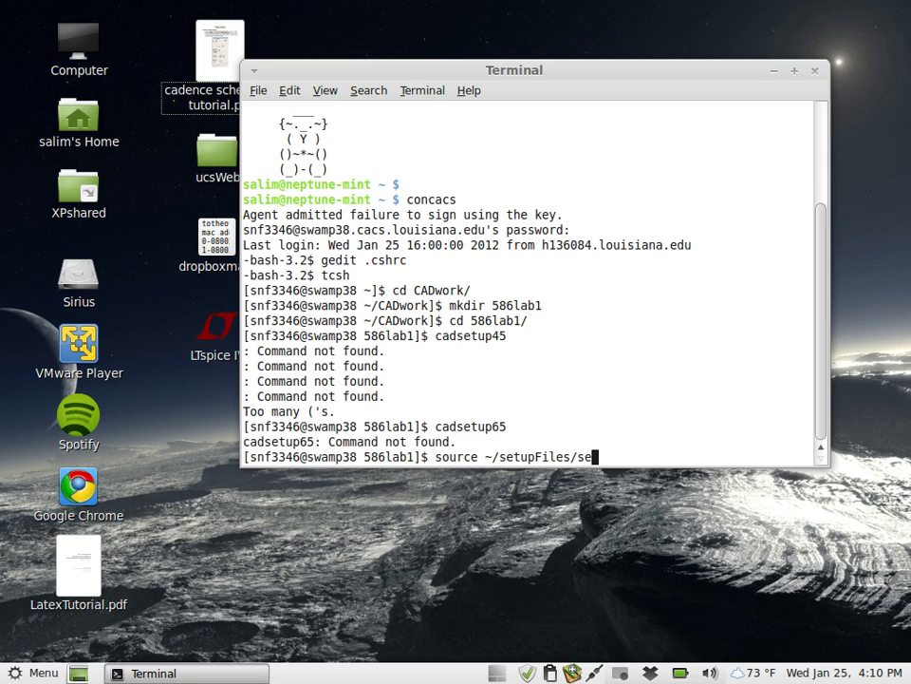
pyautogui.write('tup')
pyautogui.press('Tab')
pyautogui.press('Return')
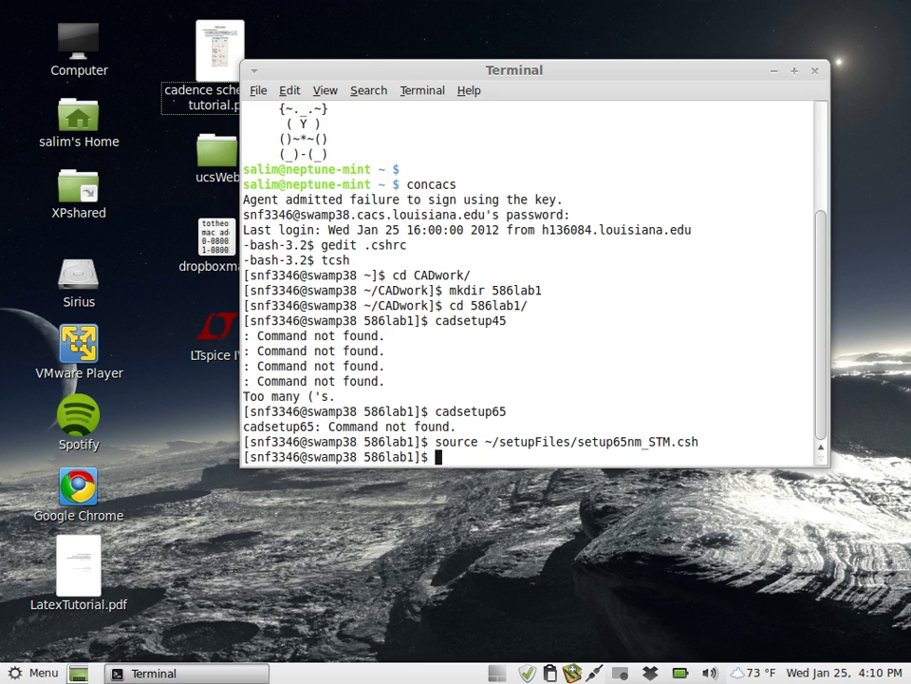
pyautogui.write('virtuoso &')
# Launch Virtuoso and move the icfb log window up over the Terminal.
pyautogui.press('Return')
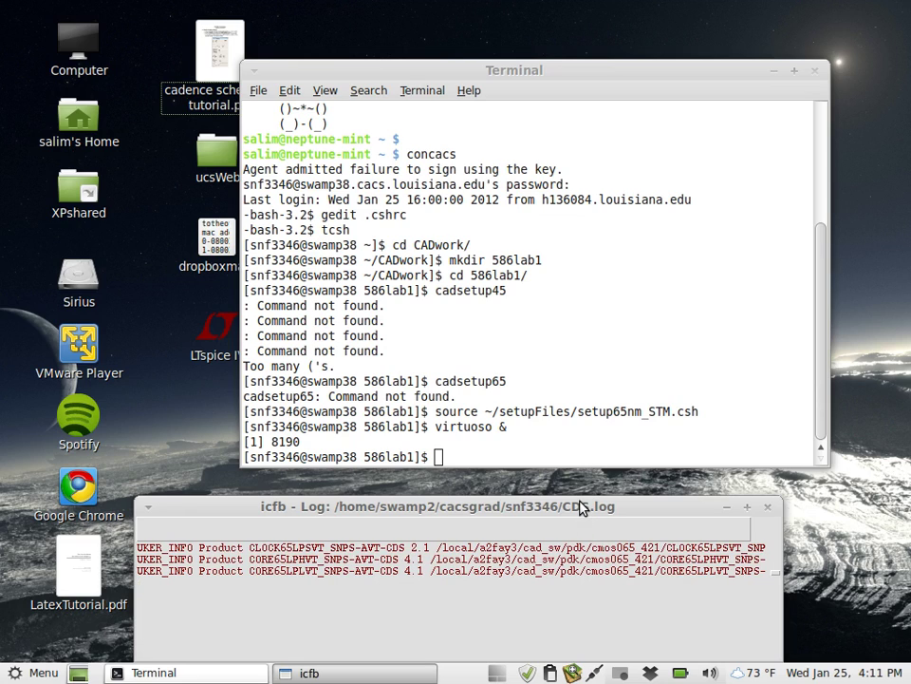
pyautogui.moveTo(582, 508); pyautogui.dragTo(573, 171)
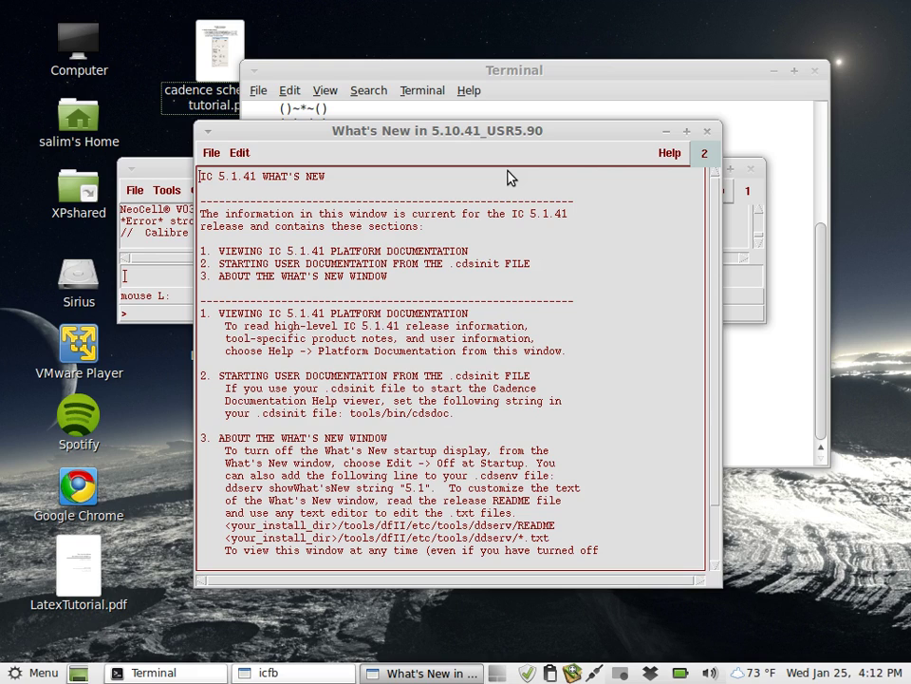
# Close What's New, enlarge the icfb window, and open the Library Manager listing cmos065 and analogLib.
pyautogui.click(707, 132)
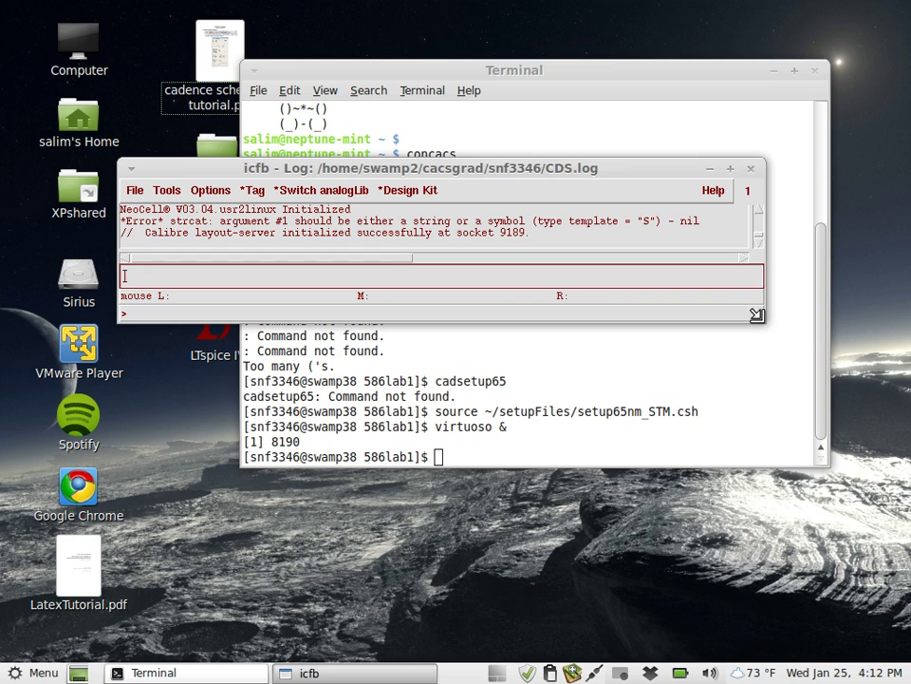
pyautogui.moveTo(757, 314); pyautogui.dragTo(883, 612)
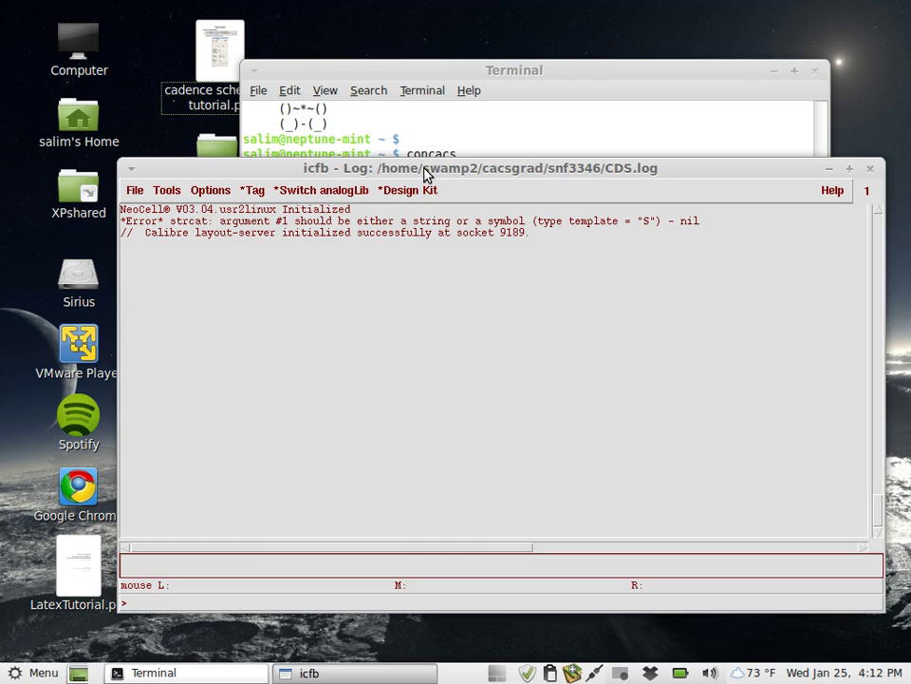
pyautogui.click(170, 194)
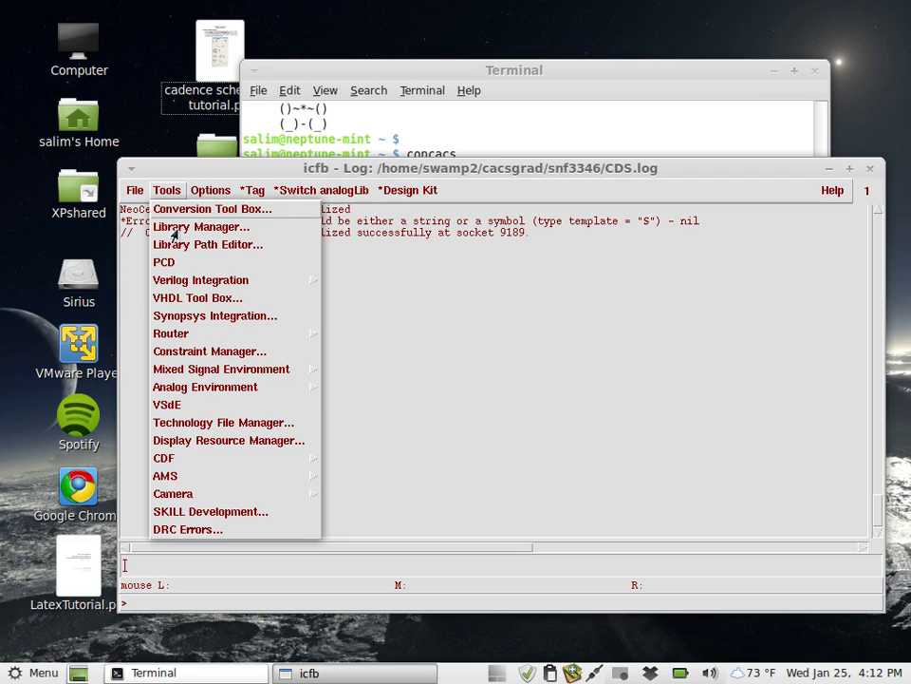
pyautogui.click(179, 229)
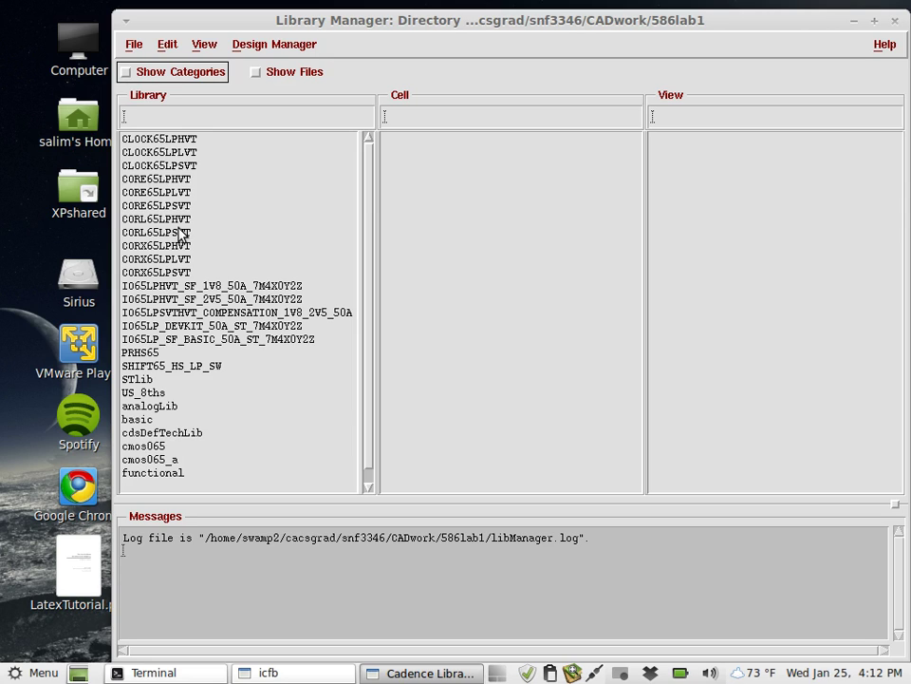
pyautogui.moveTo(368, 196); pyautogui.dragTo(370, 209)
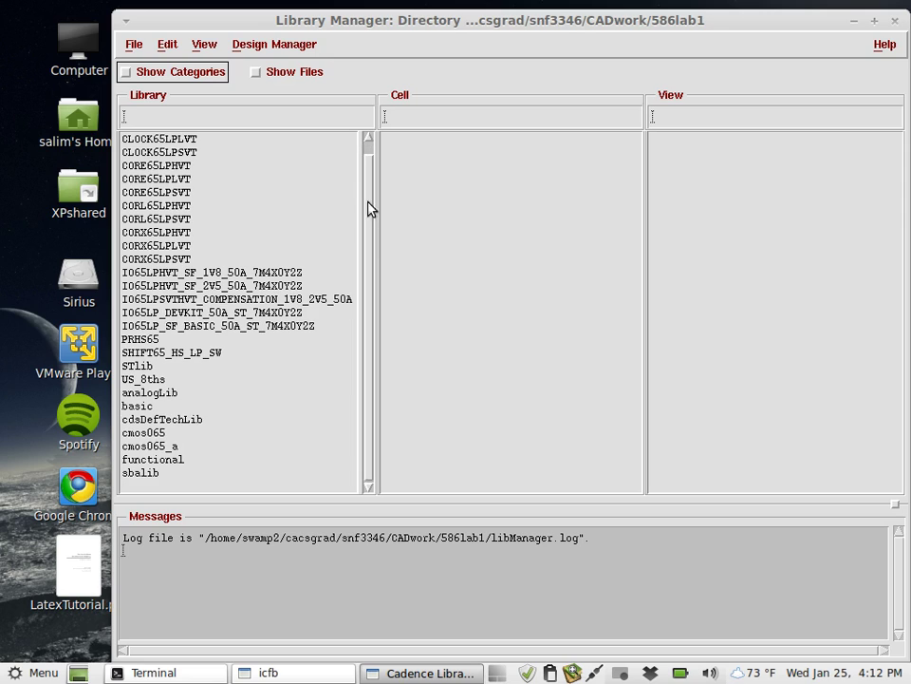
pyautogui.scroll(1, 369, 266)
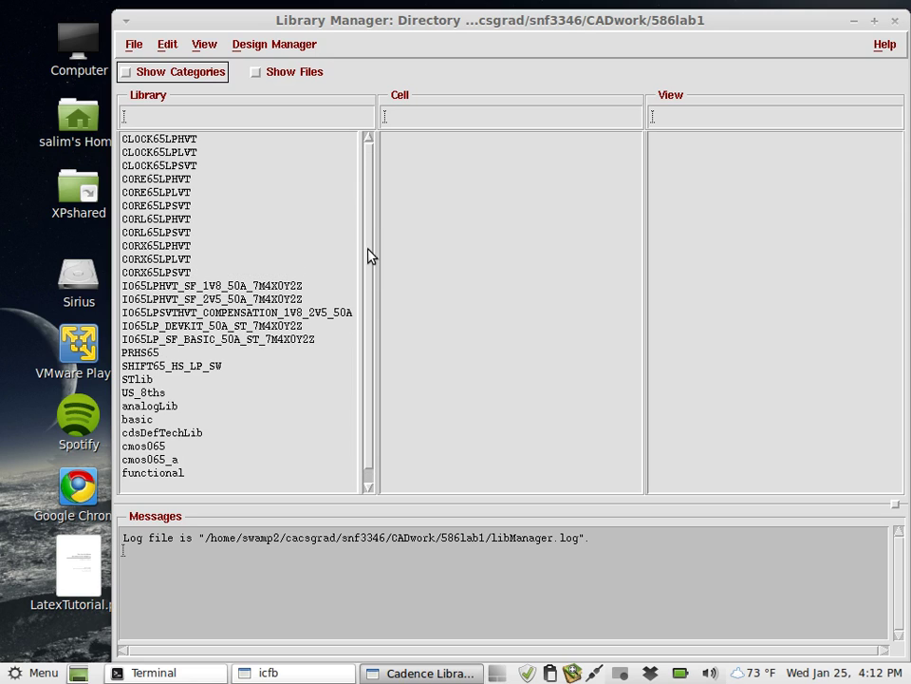
pyautogui.moveTo(370, 241); pyautogui.dragTo(366, 290)
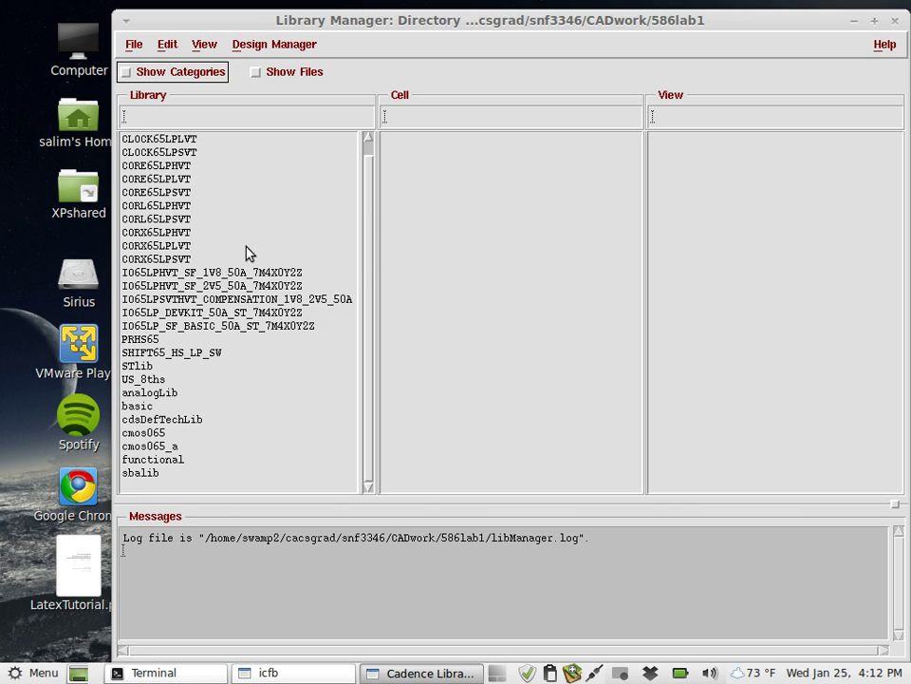
# Create a new library named myfirstlib and bring its technology file prompt into view.
pyautogui.click(130, 49)
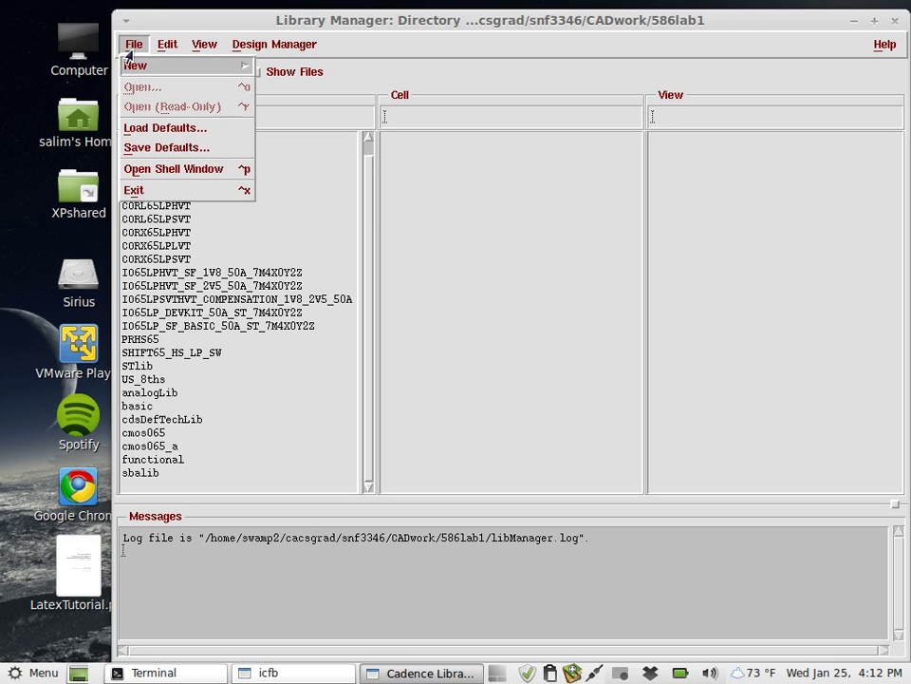
pyautogui.moveTo(130, 68)
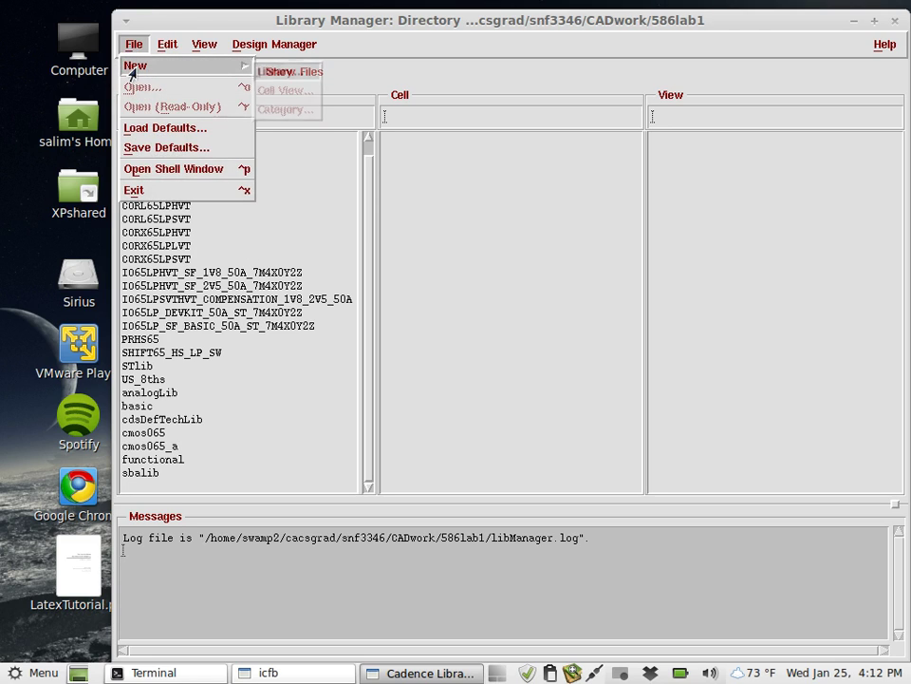
pyautogui.click(279, 73)
pyautogui.click(498, 235)
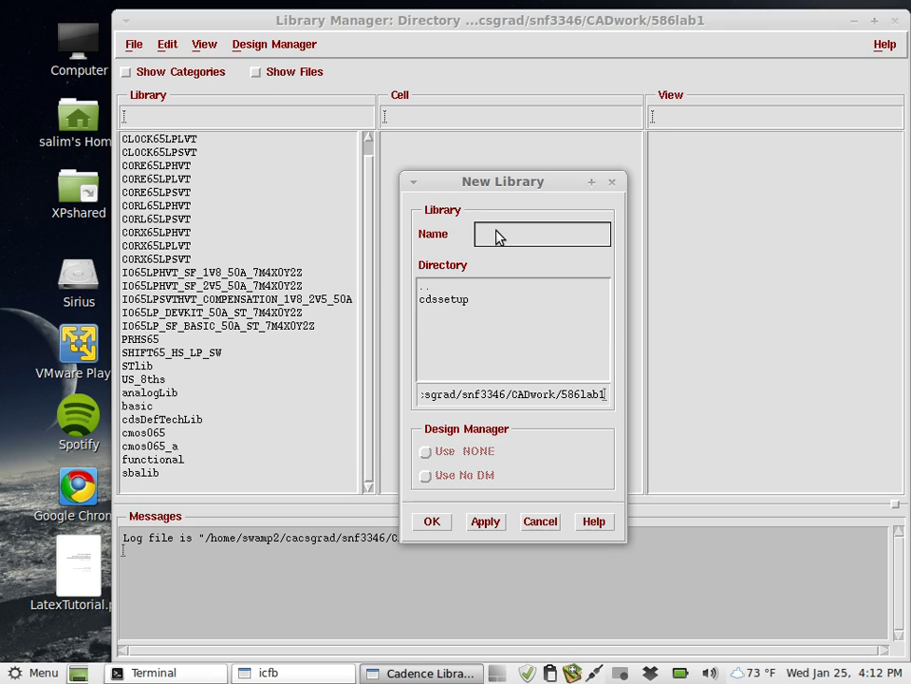
pyautogui.write('myfirstlib')
pyautogui.click(431, 522)
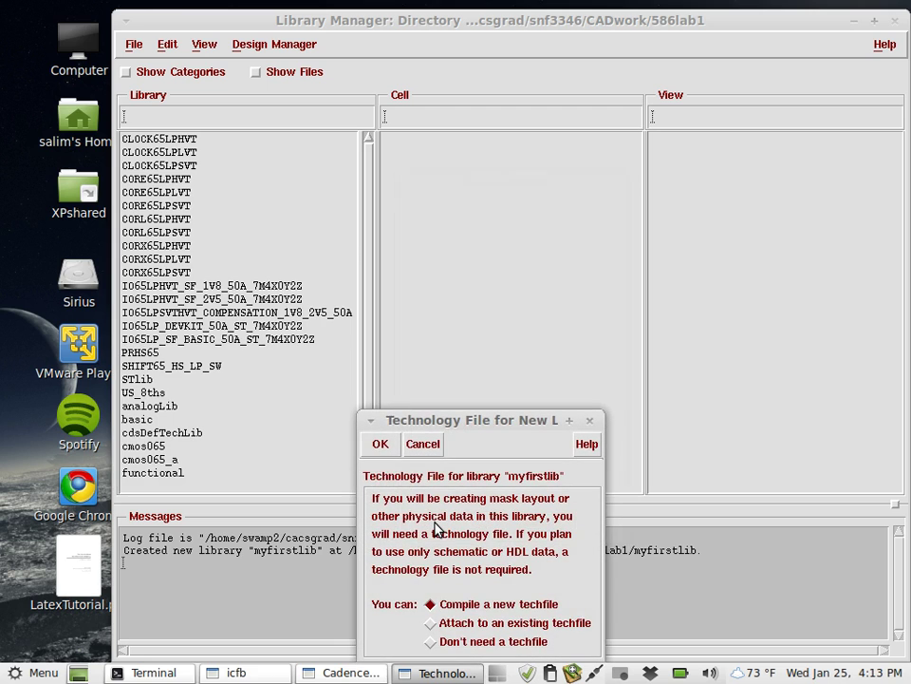
pyautogui.moveTo(462, 427); pyautogui.dragTo(362, 75)
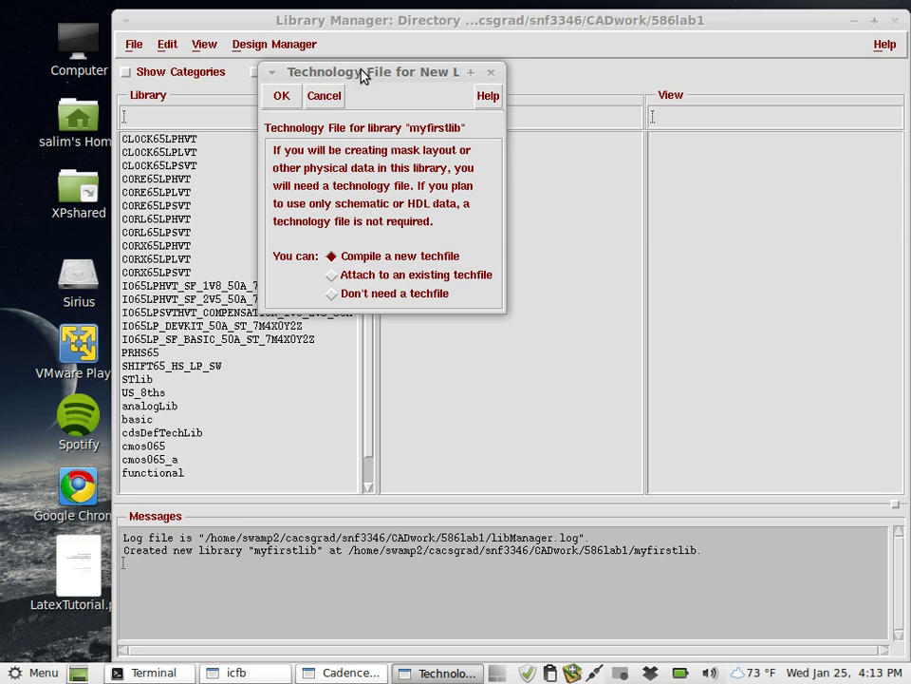
# Attach myfirstlib to the existing cmos065 technology library.
pyautogui.click(333, 275)
pyautogui.click(280, 97)
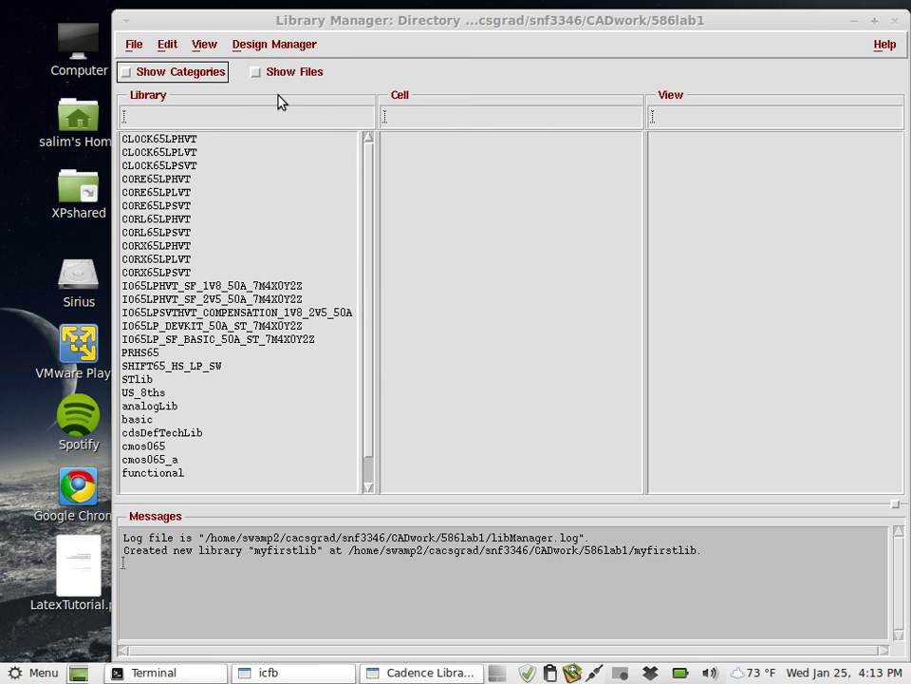
pyautogui.click(851, 21)
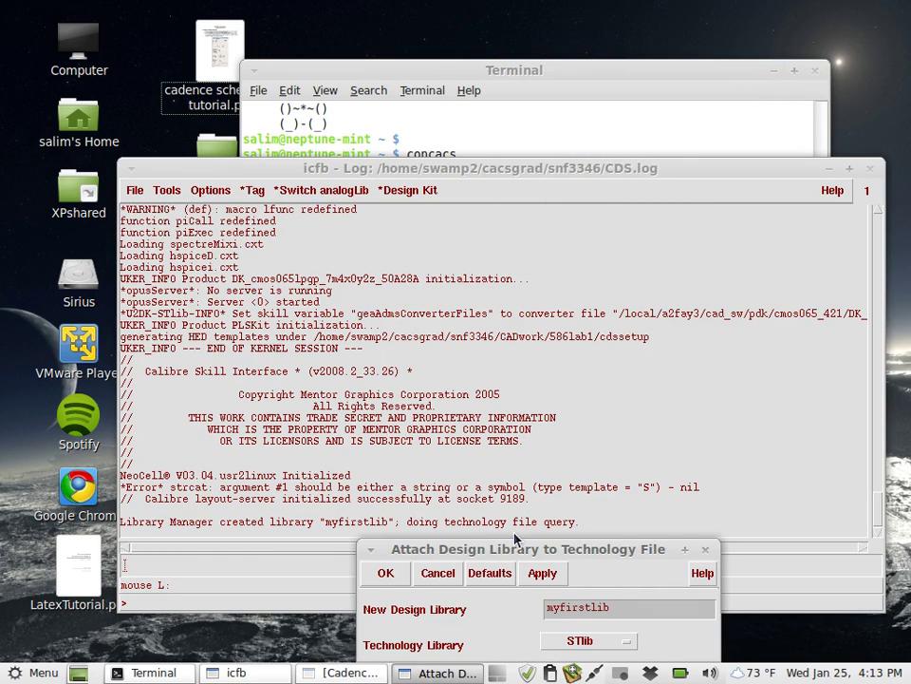
pyautogui.moveTo(517, 549); pyautogui.dragTo(390, 55)
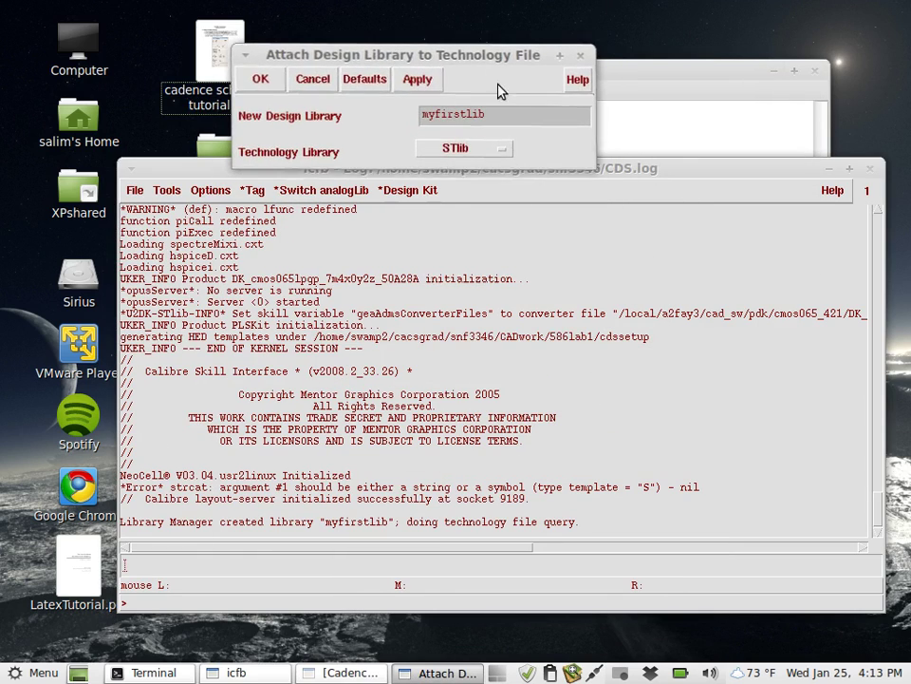
pyautogui.click(502, 150)
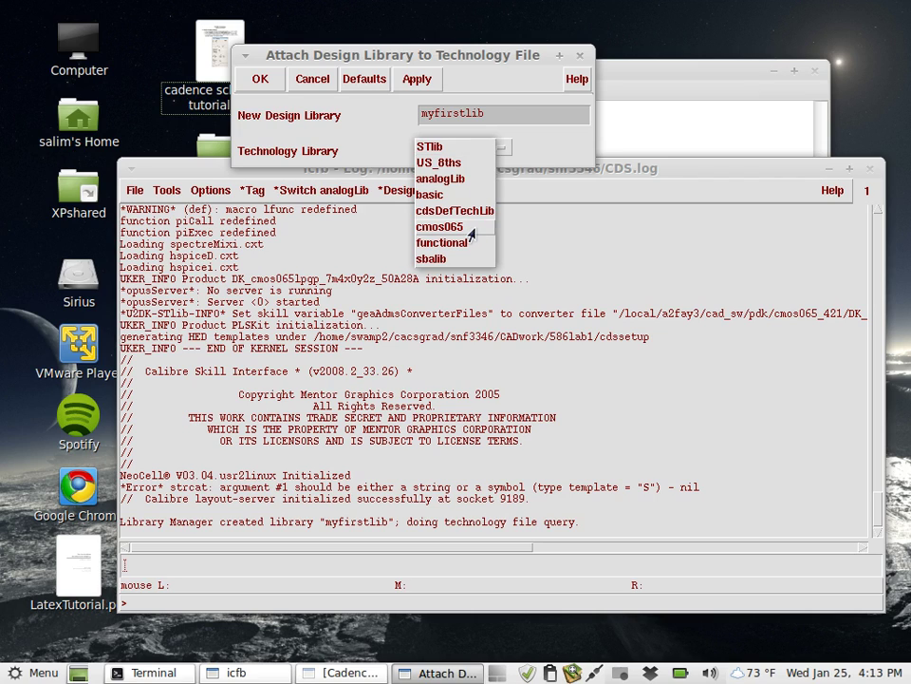
pyautogui.click(469, 228)
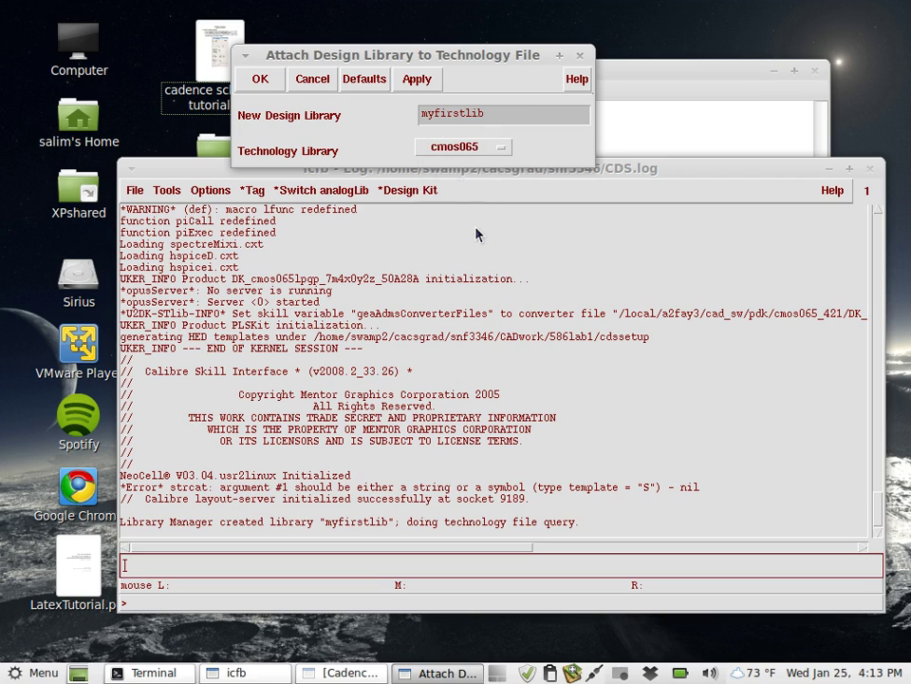
pyautogui.click(270, 84)
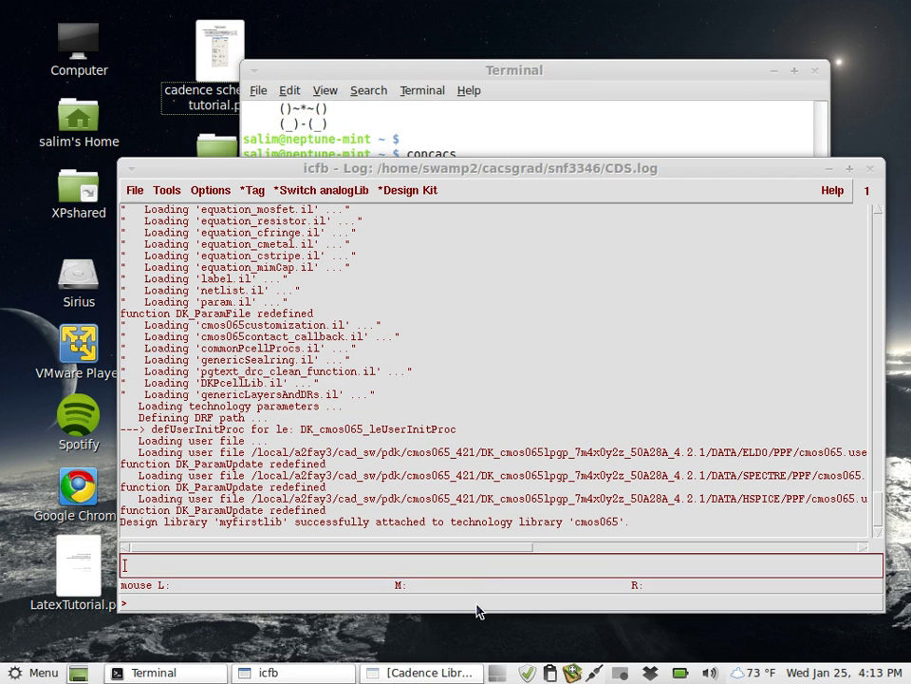
# Bring back the Library Manager and select the myfirstlib library.
pyautogui.click(429, 672)
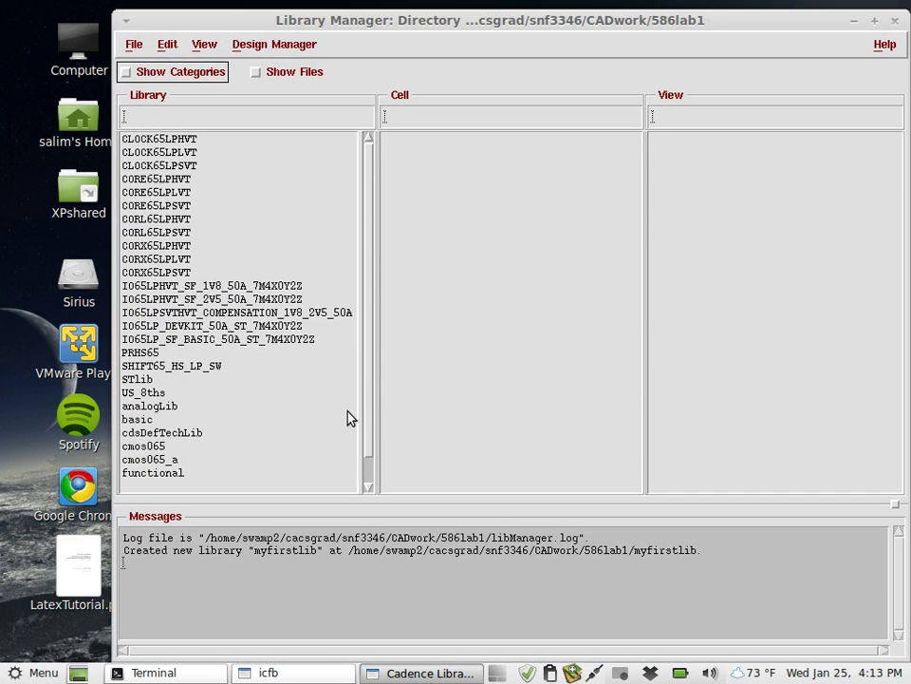
pyautogui.moveTo(370, 378); pyautogui.dragTo(372, 473)
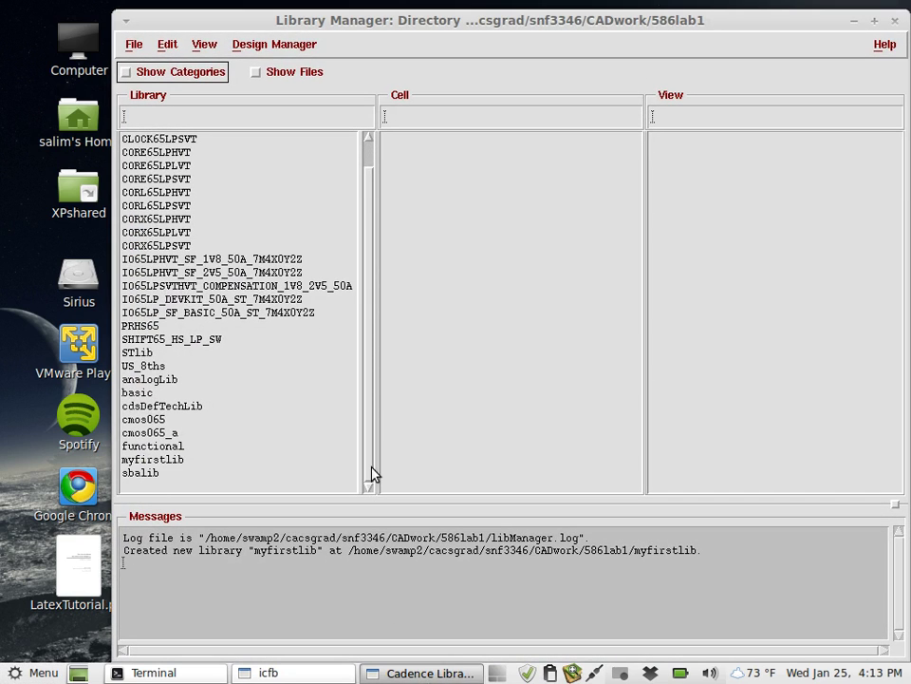
pyautogui.click(166, 463)
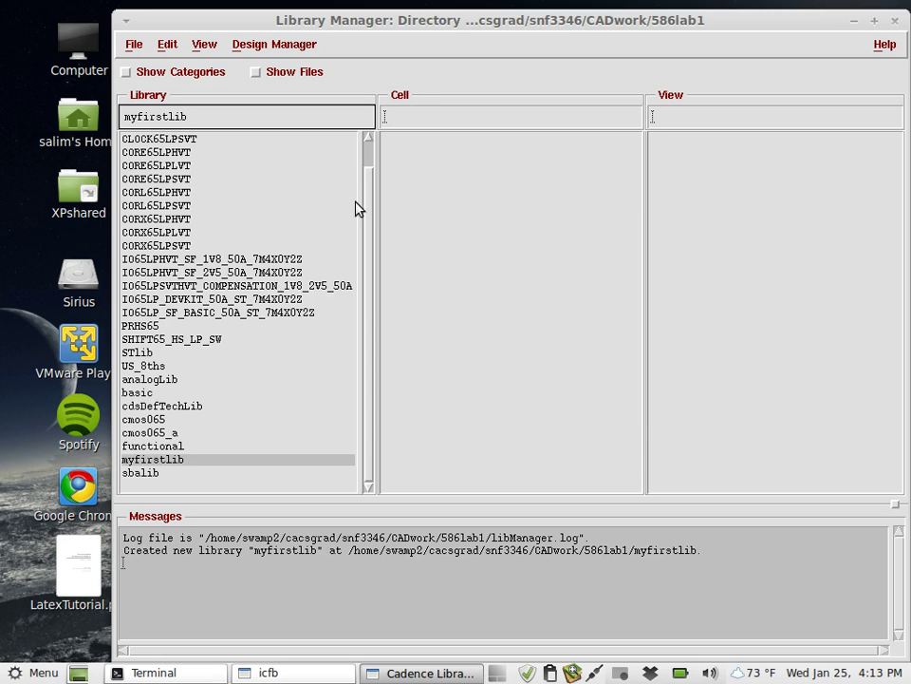
# Create a new cell view named aogate with Composer-Schematic as the tool.
pyautogui.click(130, 50)
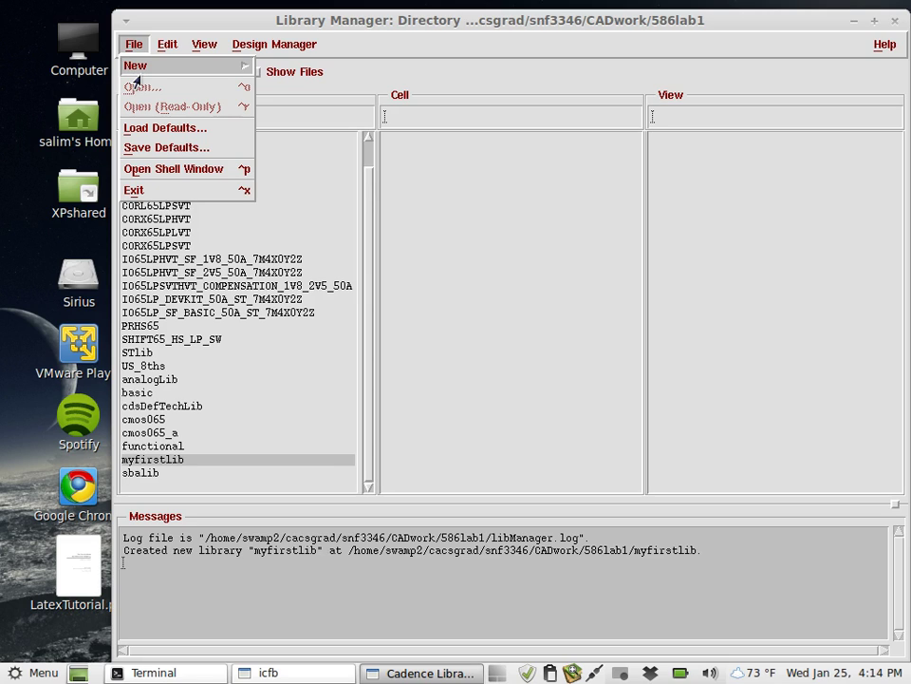
pyautogui.moveTo(137, 68)
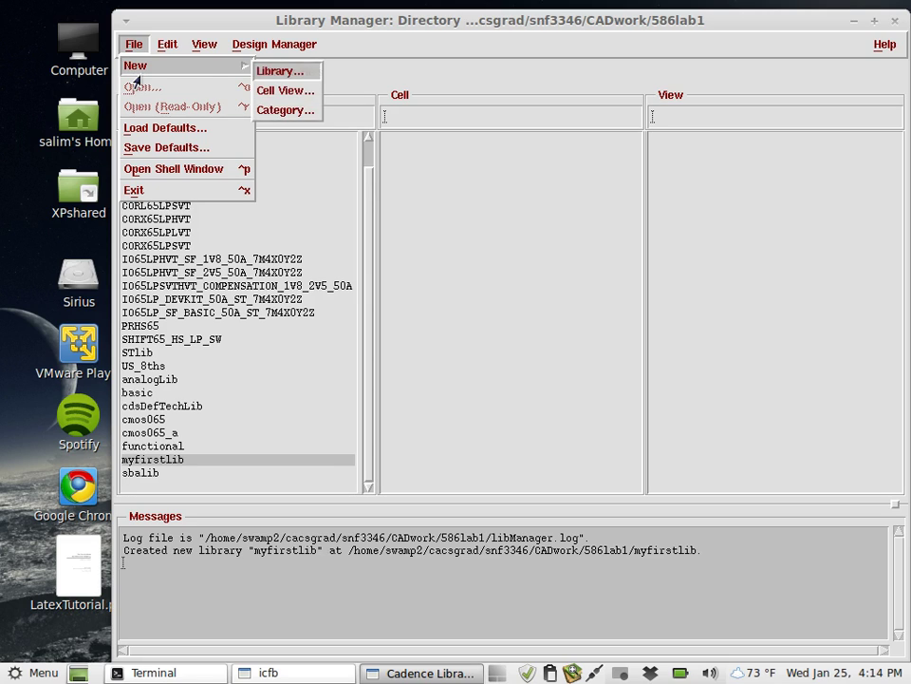
pyautogui.click(265, 90)
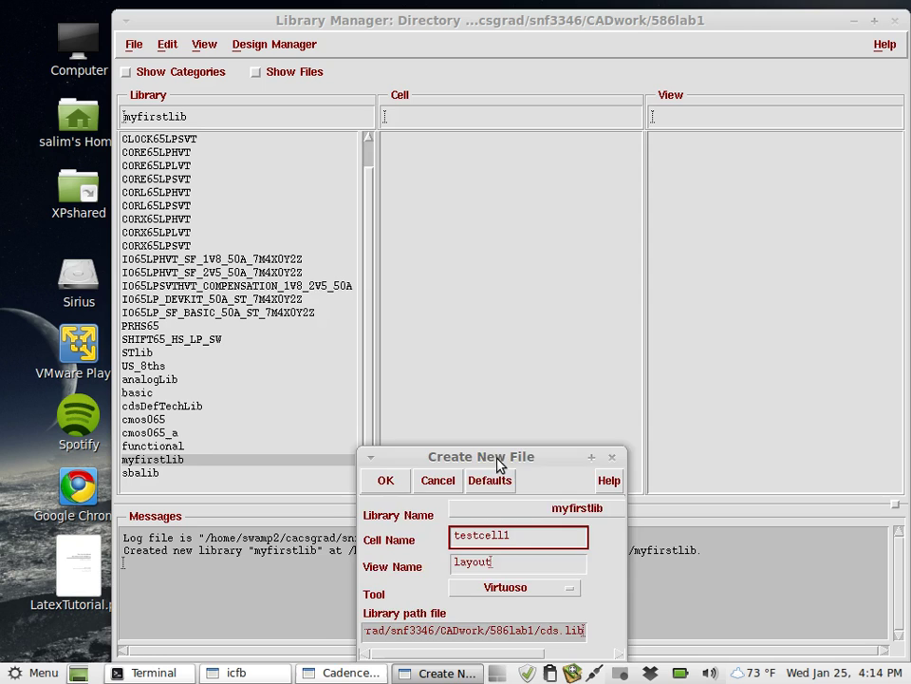
pyautogui.moveTo(500, 464); pyautogui.dragTo(459, 81)
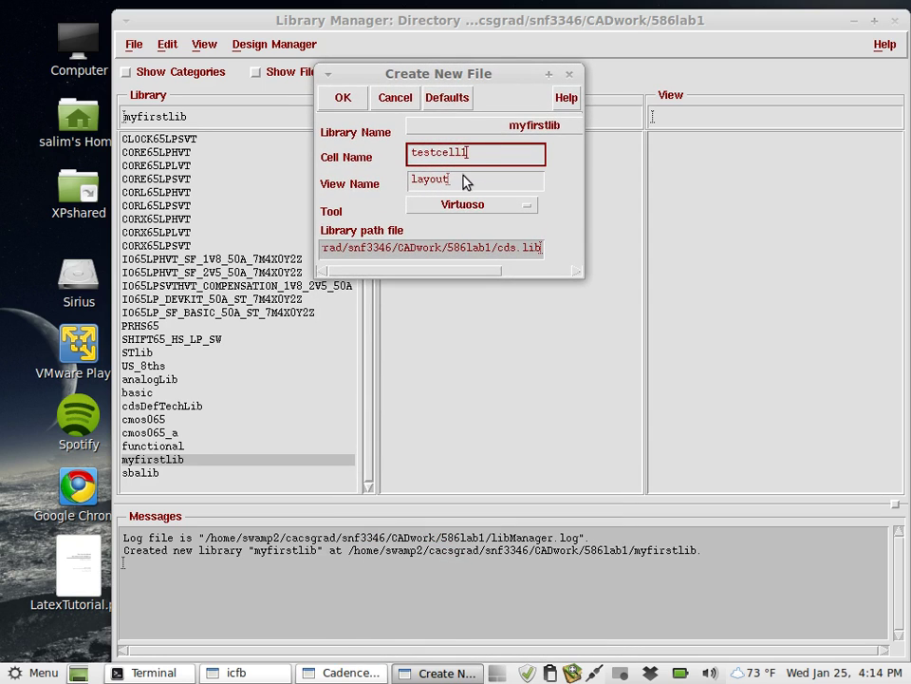
pyautogui.moveTo(473, 154); pyautogui.dragTo(326, 153)
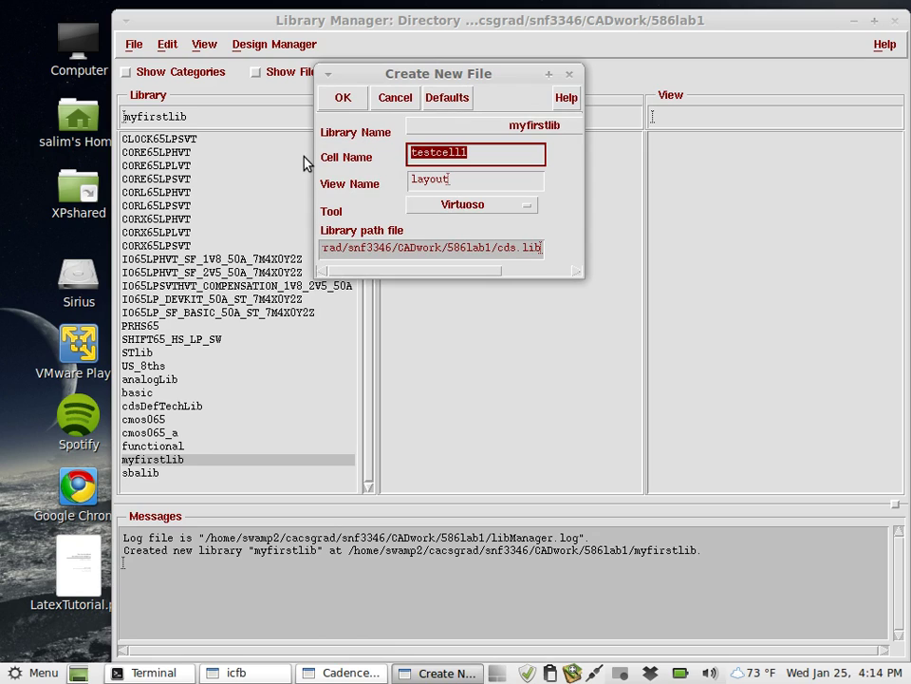
pyautogui.write('a')
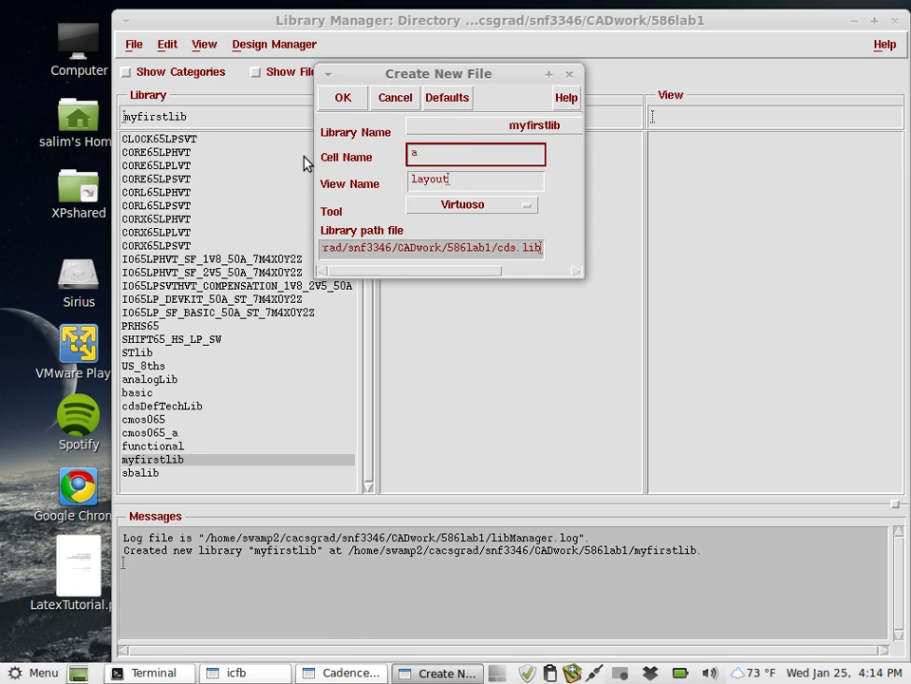
pyautogui.write('ogate')
pyautogui.click(465, 210)
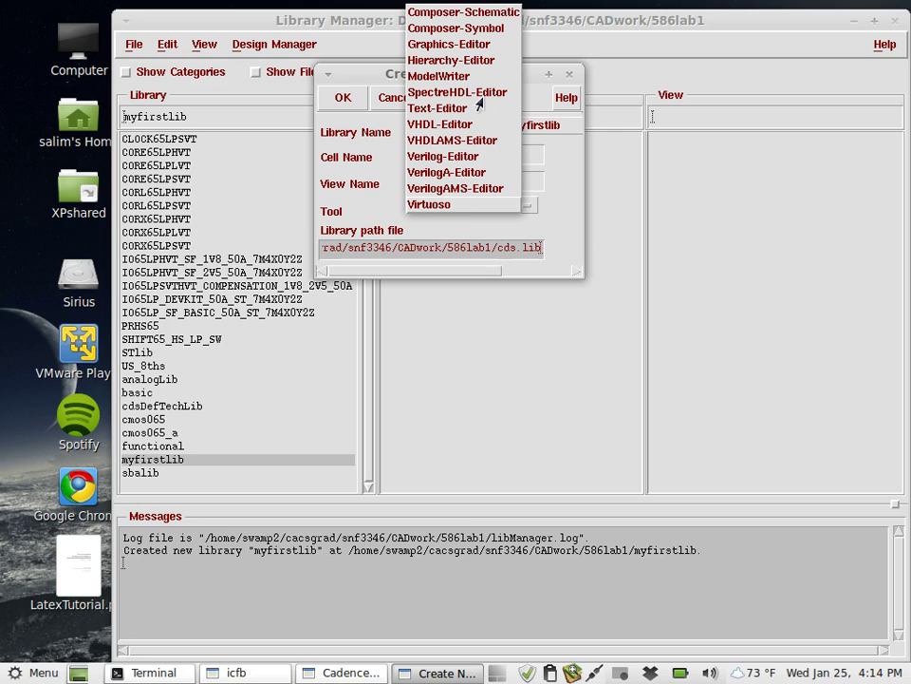
pyautogui.click(491, 15)
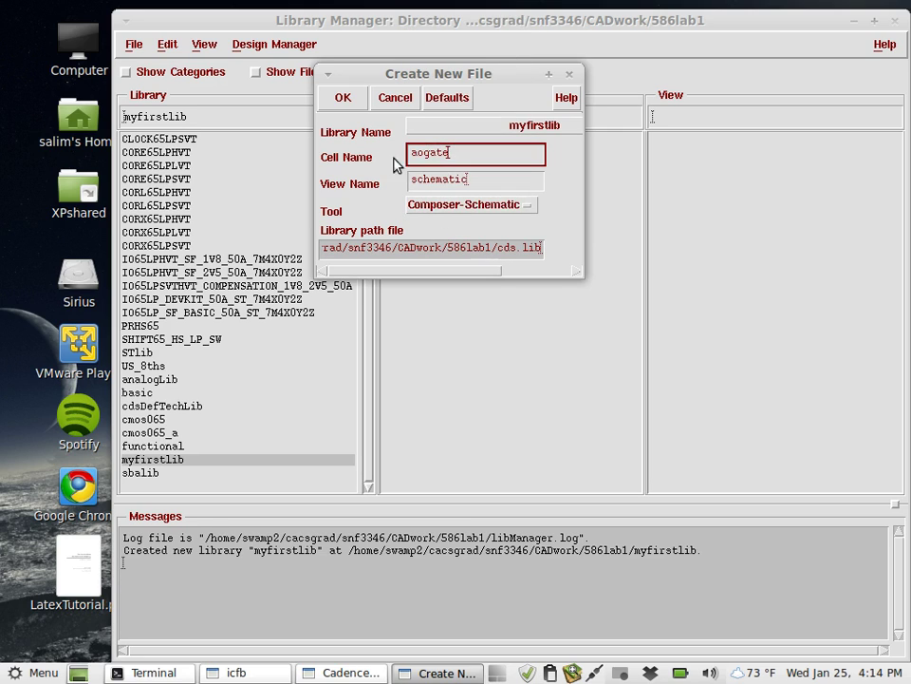
pyautogui.click(343, 104)
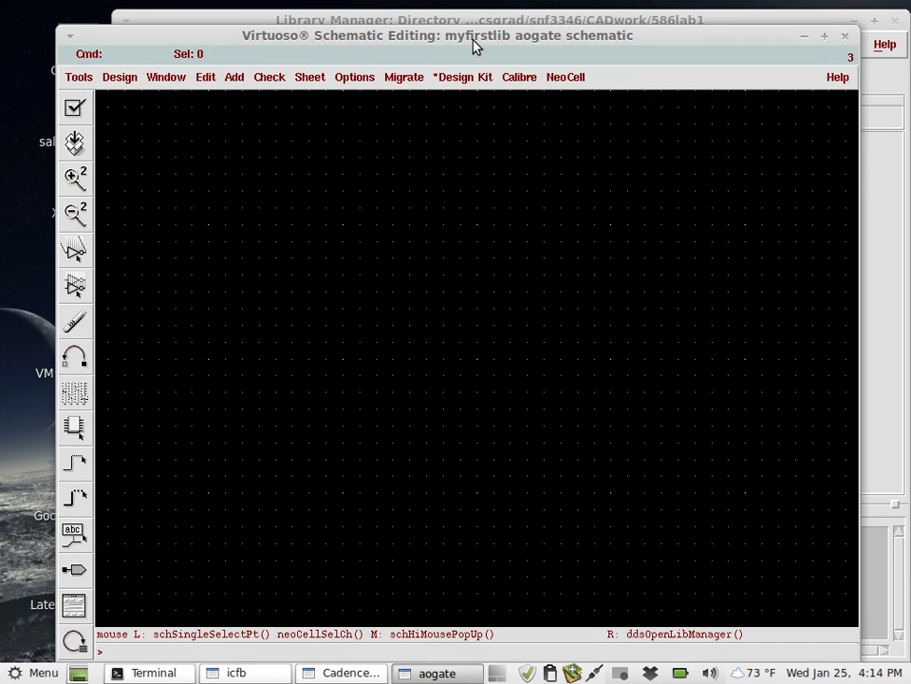
# Nudge the empty aogate schematic window slightly upward.
pyautogui.moveTo(475, 40); pyautogui.dragTo(470, 24)
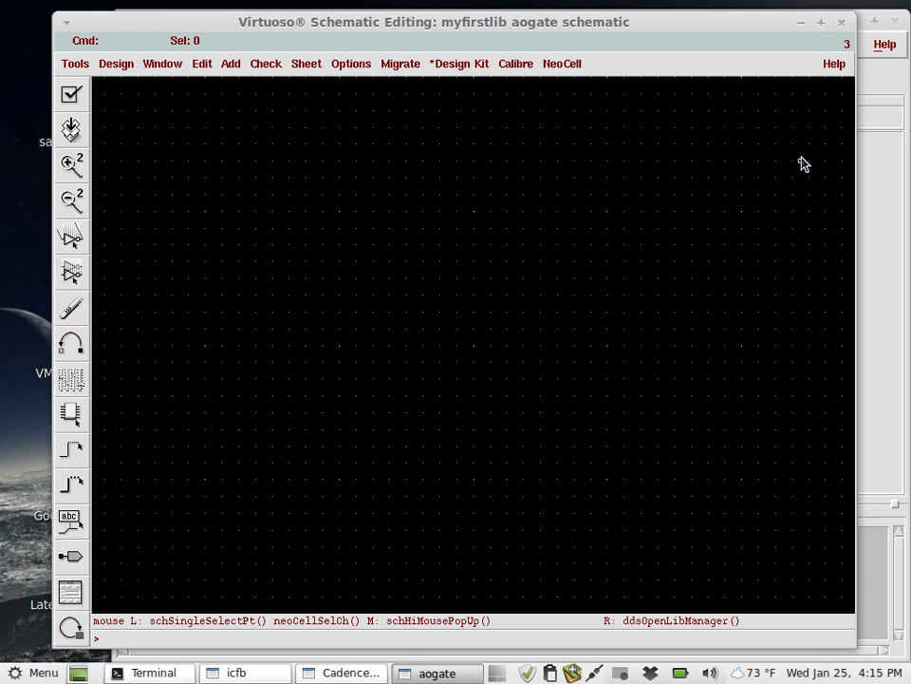
pyautogui.click(802, 25)
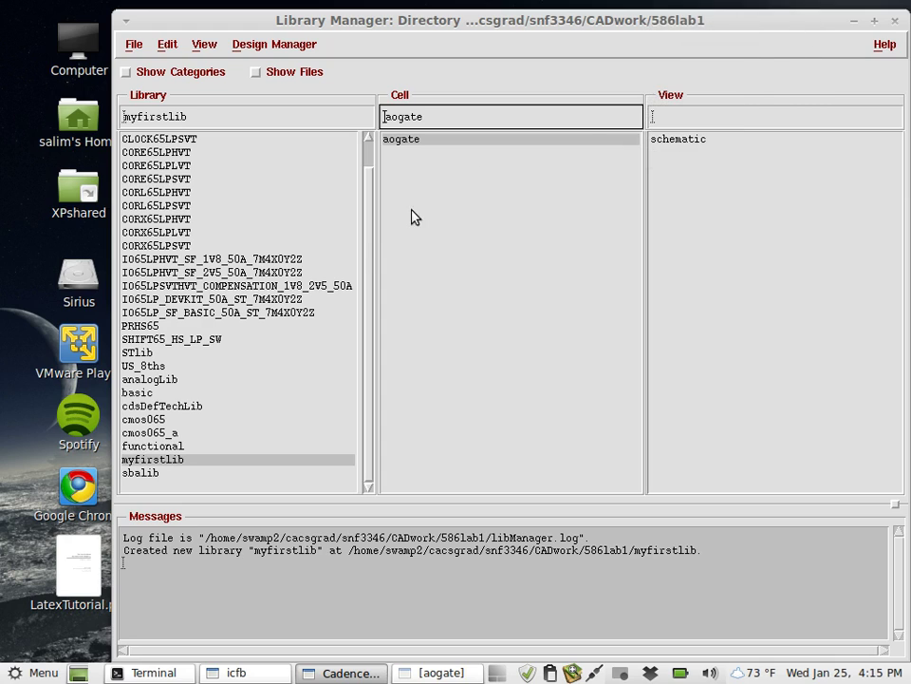
pyautogui.scroll(1, 368, 242)
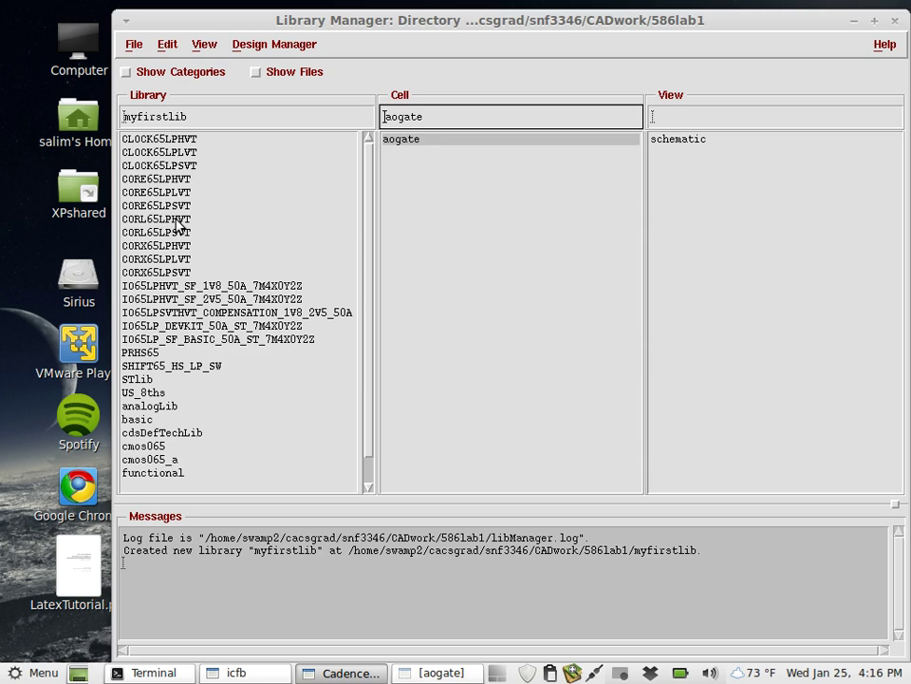
# Select the CORE65LPSVT library and bring the empty aogate schematic back into view.
pyautogui.click(175, 206)
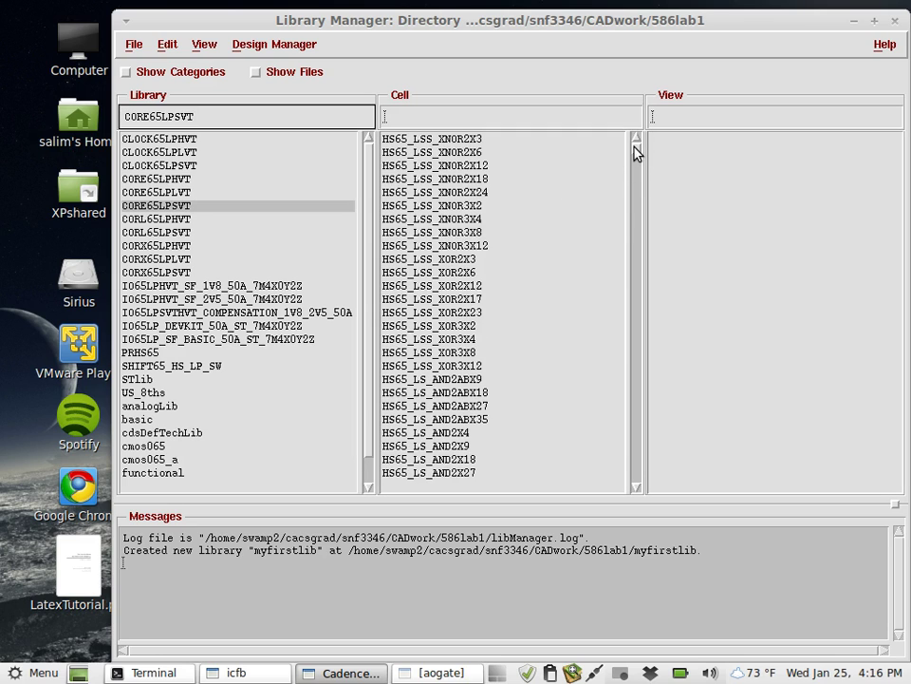
pyautogui.moveTo(636, 152)
pyautogui.mouseDown()
pyautogui.moveTo(637, 441)
pyautogui.moveTo(641, 139)
pyautogui.mouseUp()
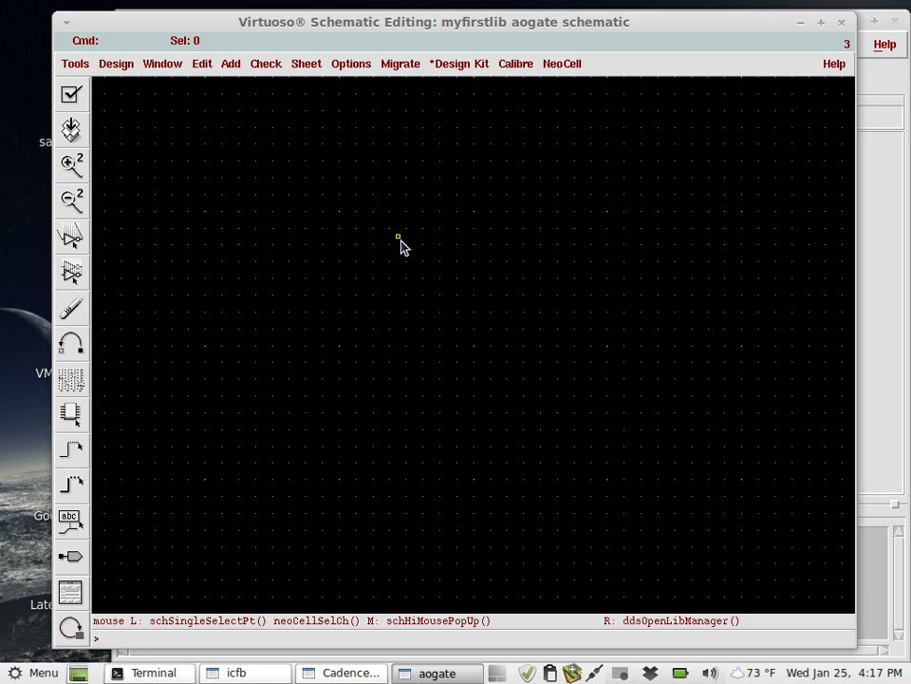
# Start Add Instance and open the Library Browser from the instance form.
pyautogui.click(226, 68)
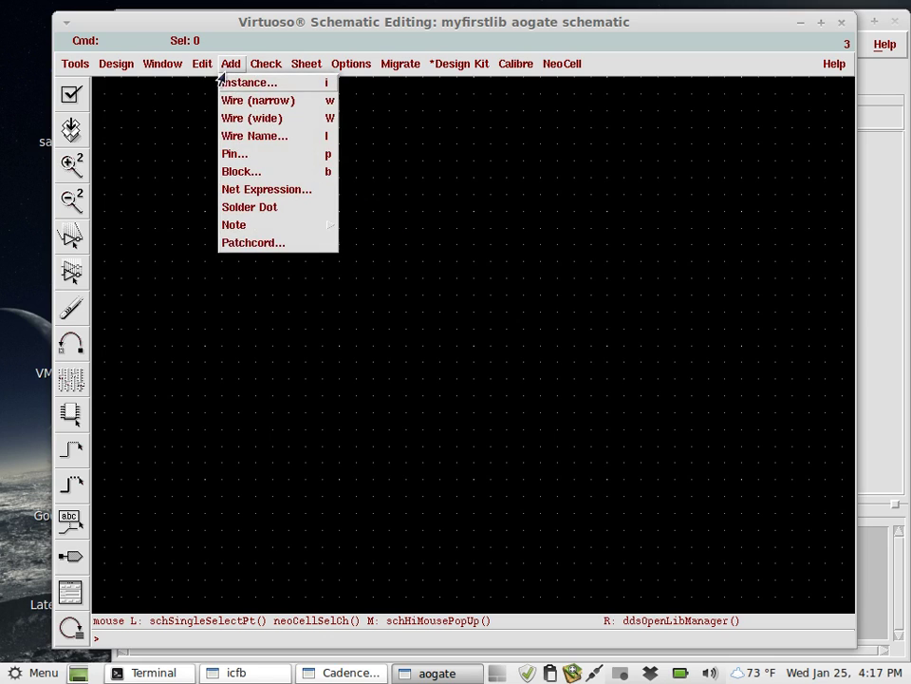
pyautogui.click(268, 90)
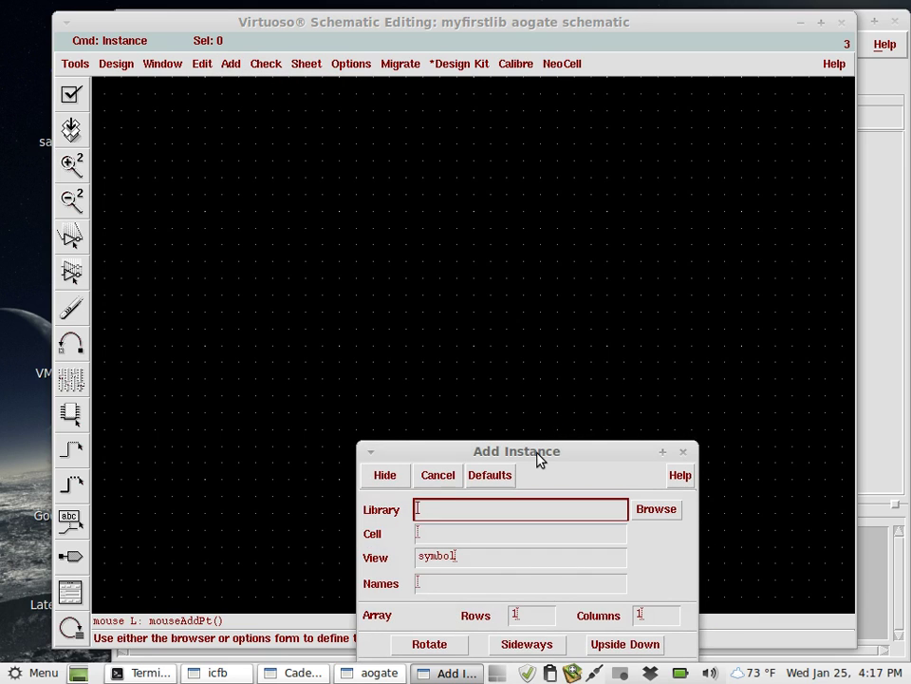
pyautogui.moveTo(538, 456); pyautogui.dragTo(401, 152)
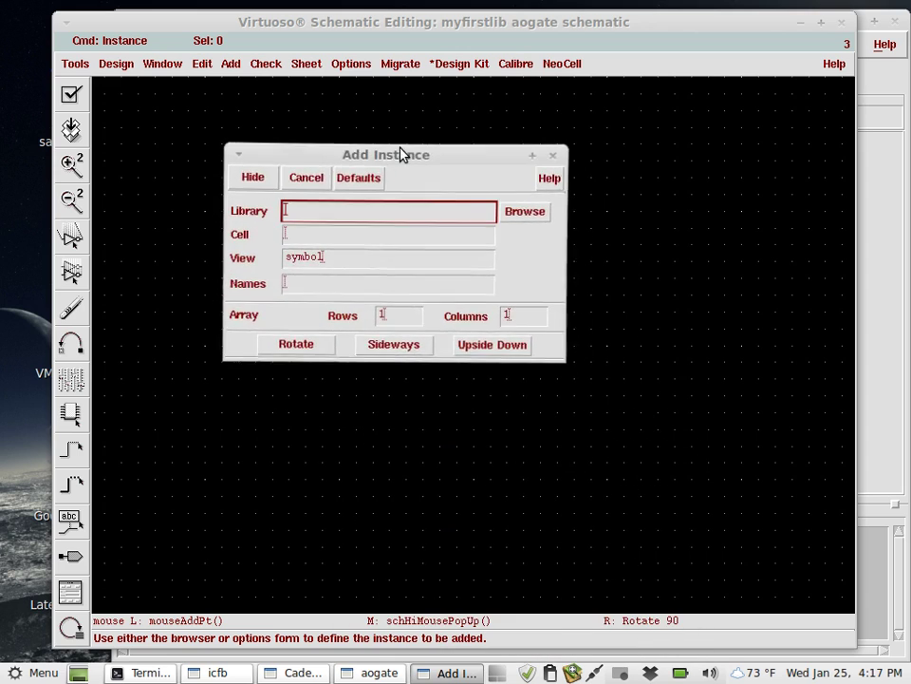
pyautogui.click(525, 213)
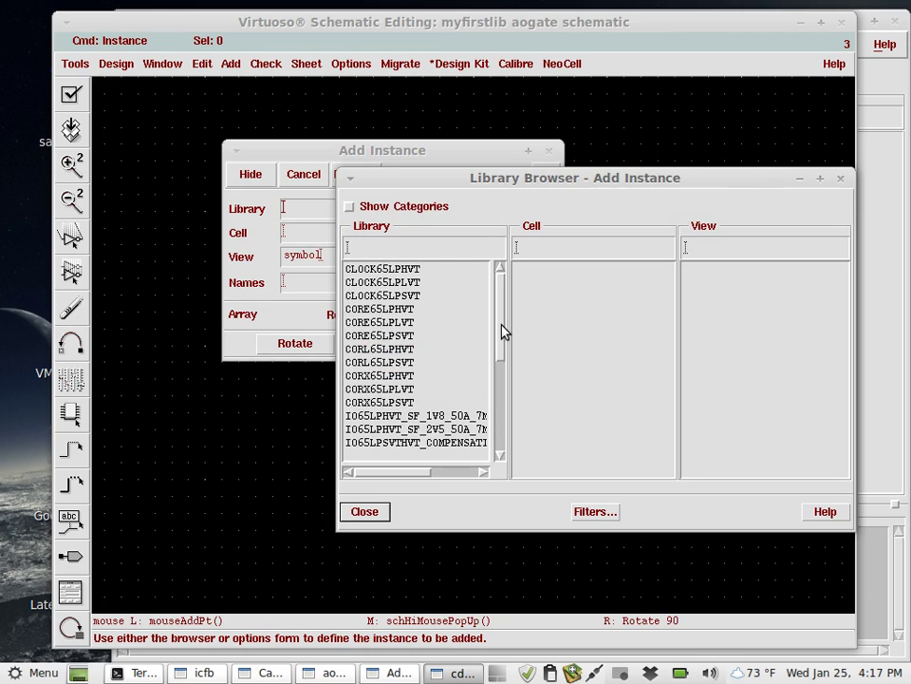
pyautogui.moveTo(504, 330); pyautogui.dragTo(502, 442)
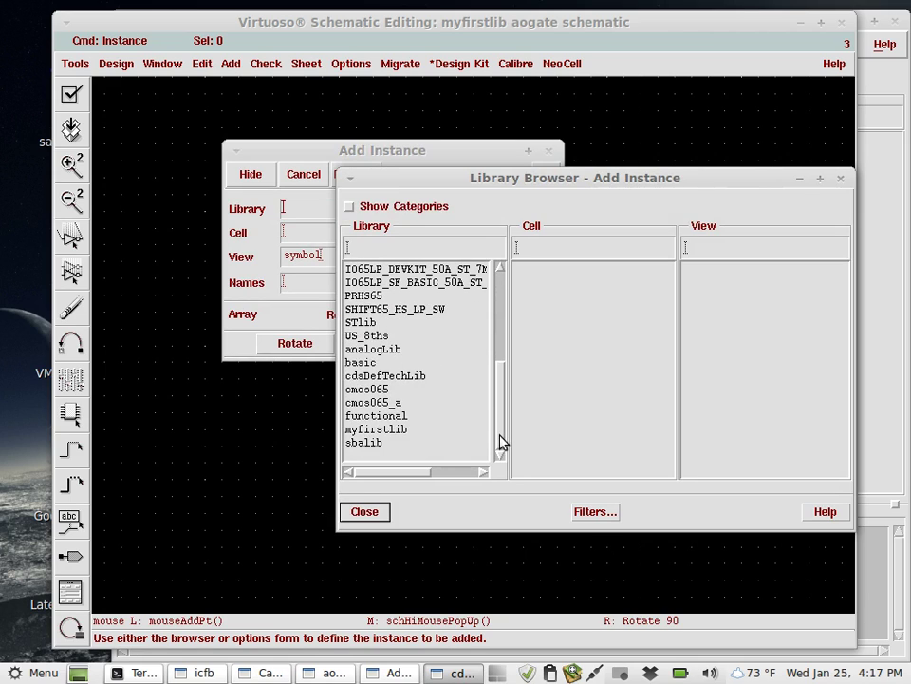
# In the enlarged Library Browser, choose library cmos065, cell nsvtlp and its symbol view.
pyautogui.click(376, 389)
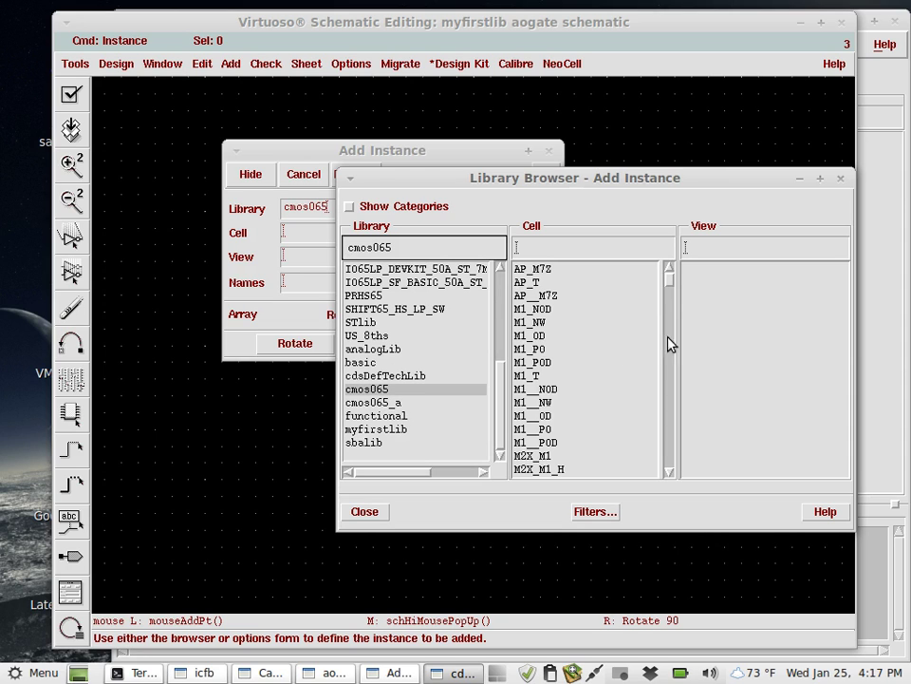
pyautogui.moveTo(560, 186); pyautogui.dragTo(358, 82)
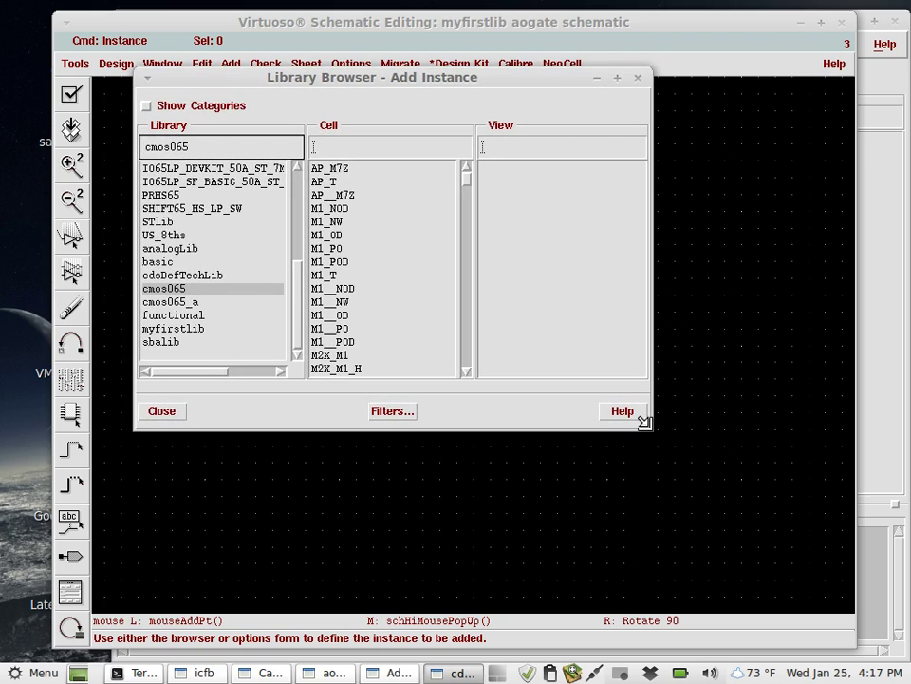
pyautogui.moveTo(650, 427); pyautogui.dragTo(838, 618)
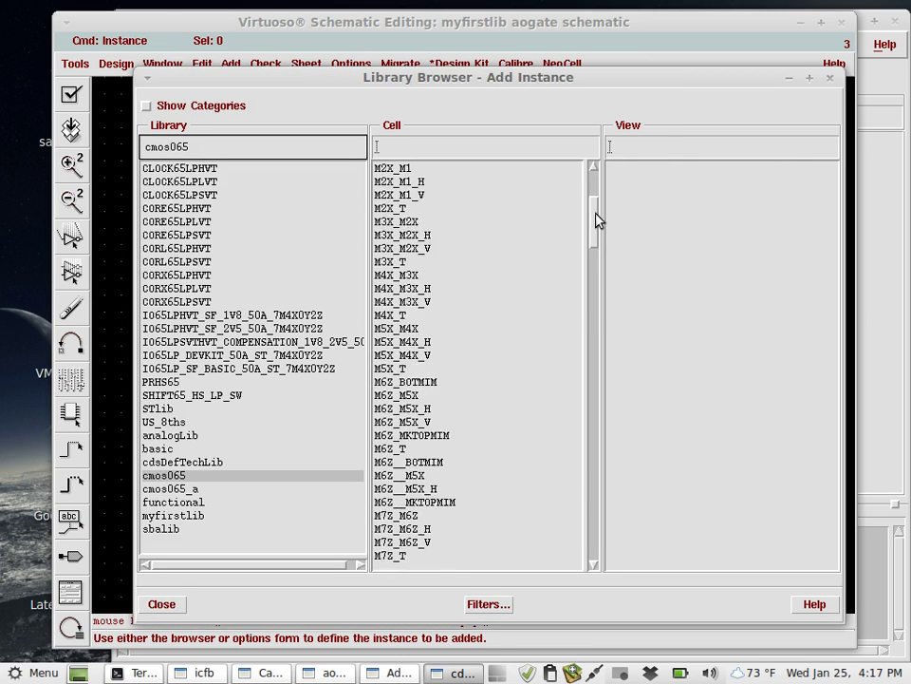
pyautogui.moveTo(598, 220); pyautogui.dragTo(619, 428)
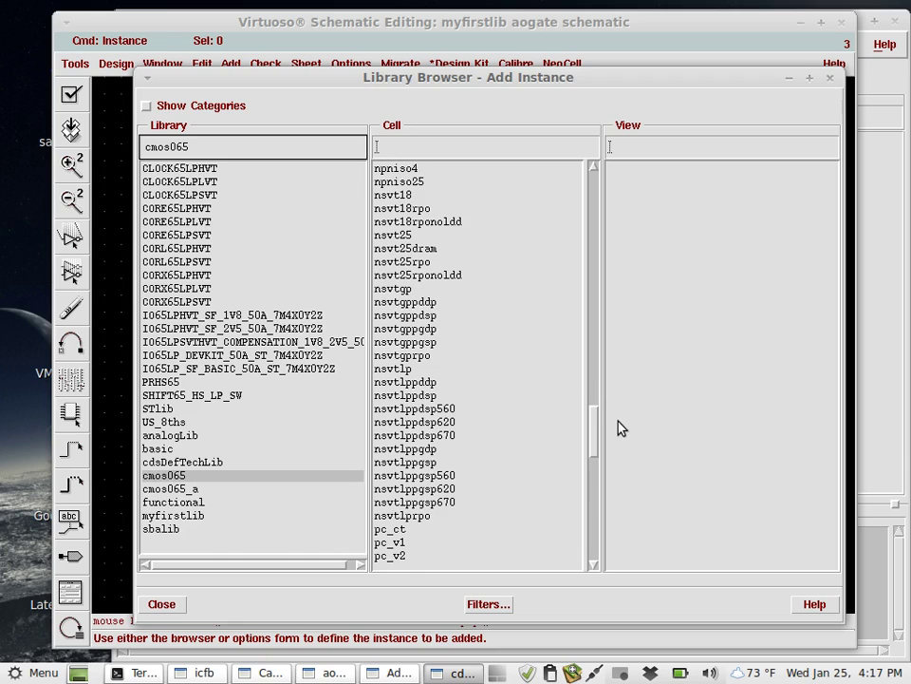
pyautogui.click(418, 371)
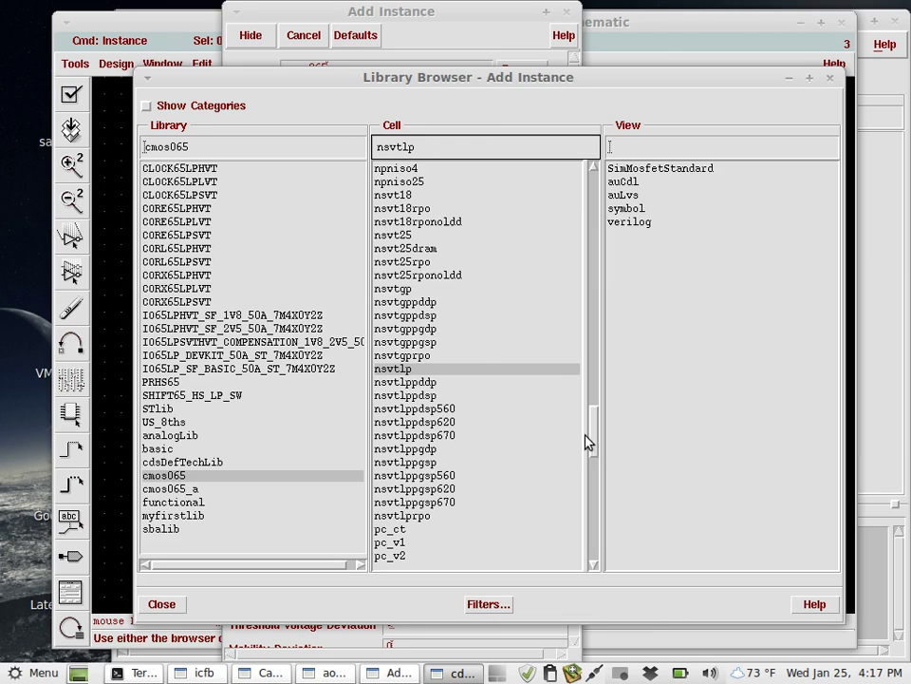
pyautogui.click(647, 210)
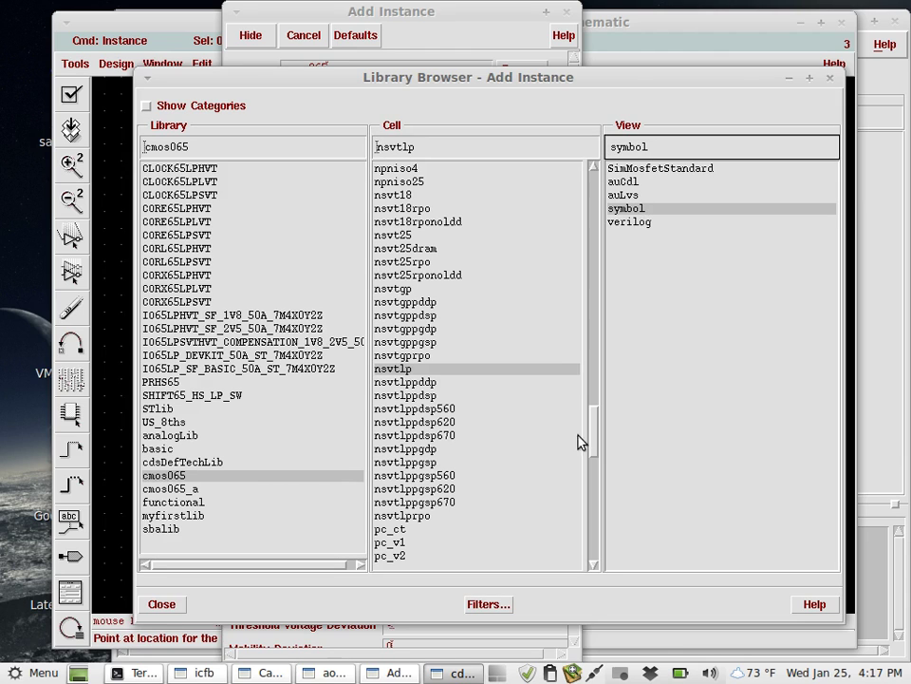
# Place nsvtlp transistors M0 and M1 stacked, then a twice-rotated M2 to their right.
pyautogui.click(331, 672)
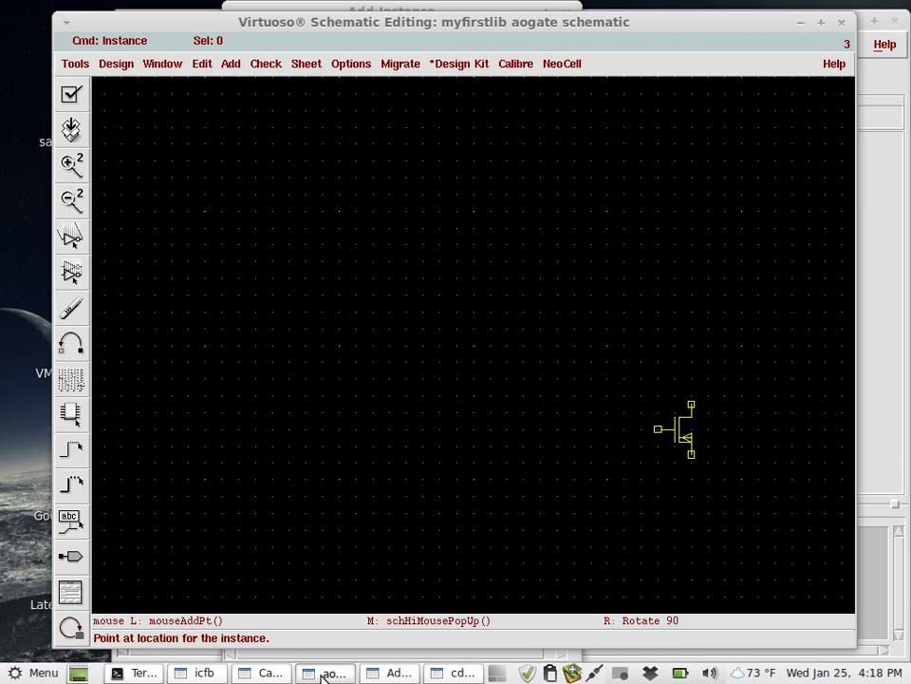
pyautogui.click(400, 399)
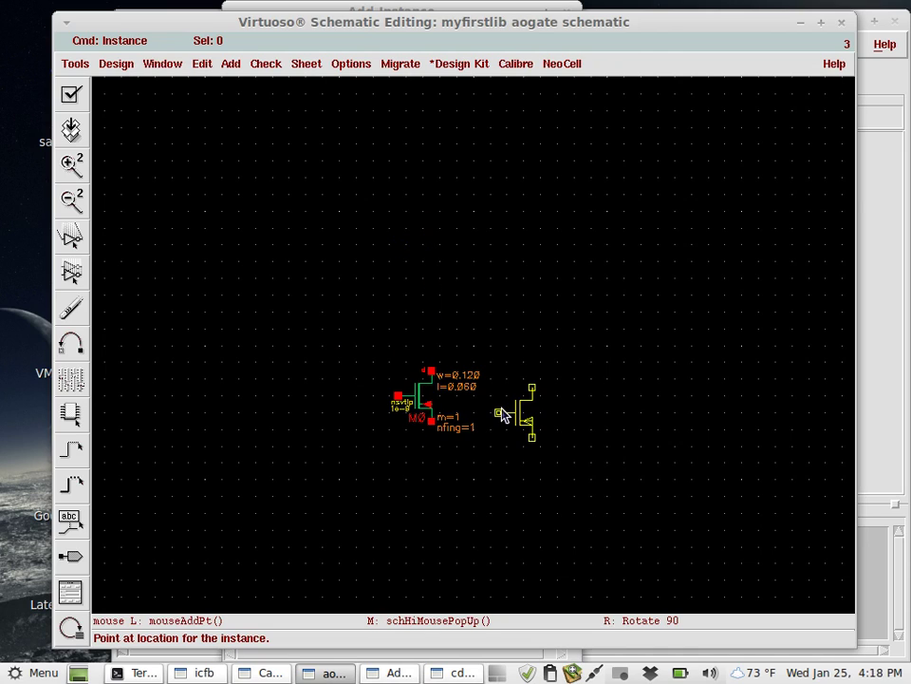
pyautogui.click(400, 500)
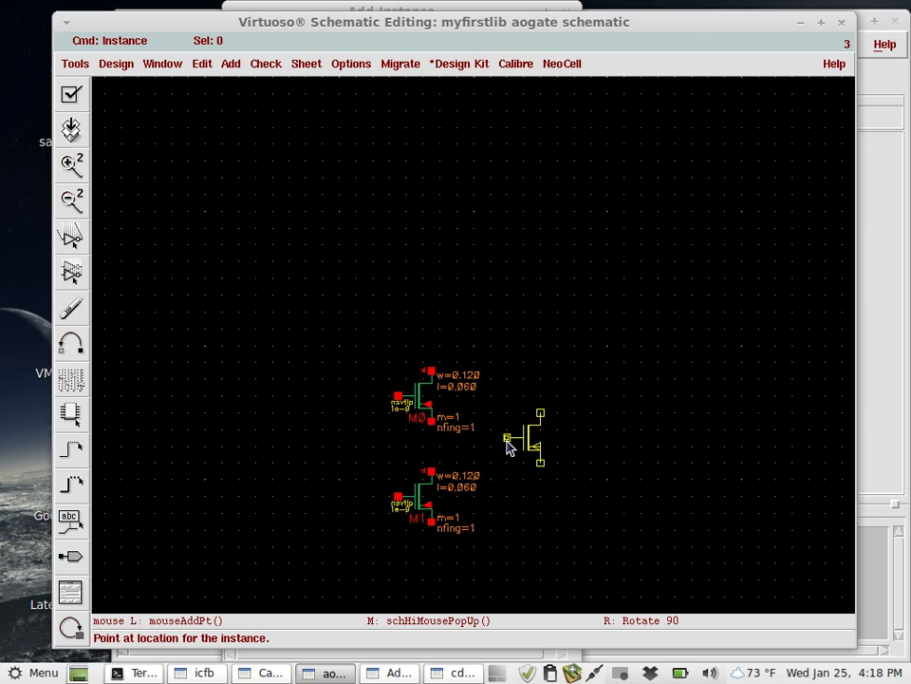
pyautogui.rightClick(508, 448)
pyautogui.rightClick(508, 448)
pyautogui.click(546, 449)
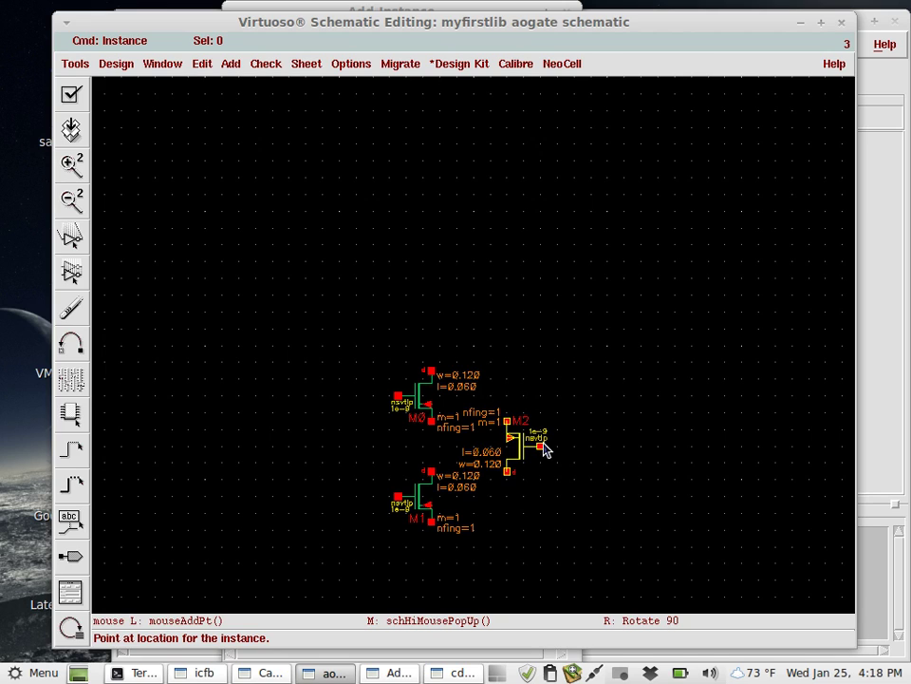
pyautogui.click(462, 672)
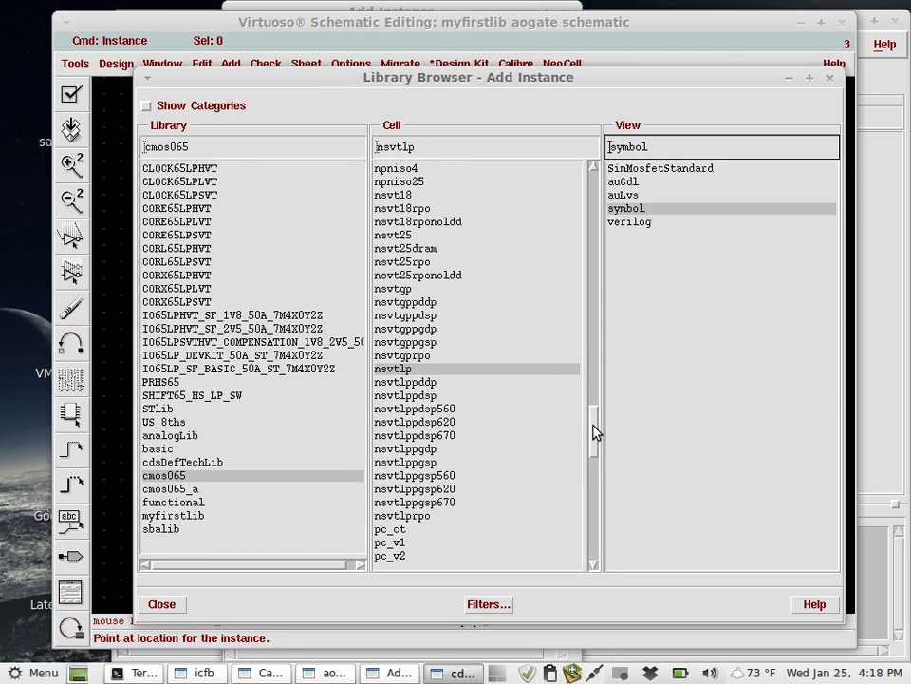
# Switch the instance cell to psvtlp with its symbol view.
pyautogui.moveTo(431, 148); pyautogui.dragTo(355, 153)
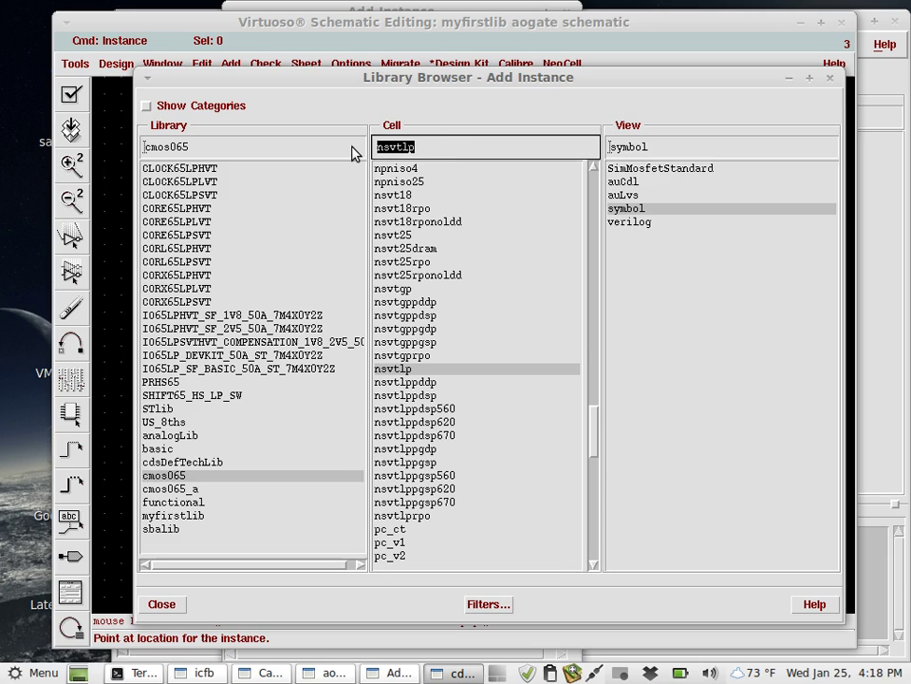
pyautogui.write('ps')
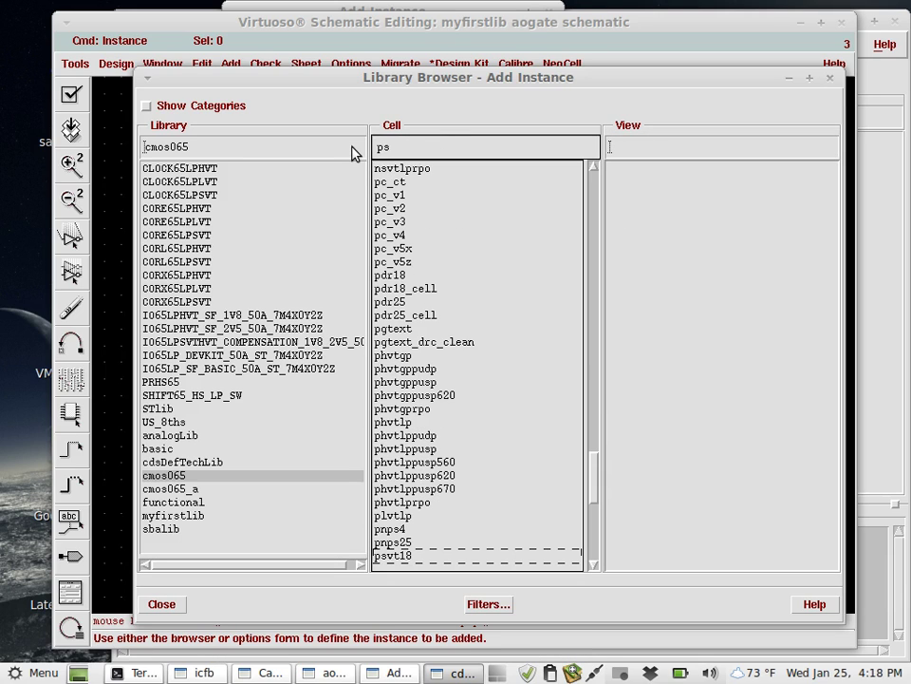
pyautogui.write('vtlp')
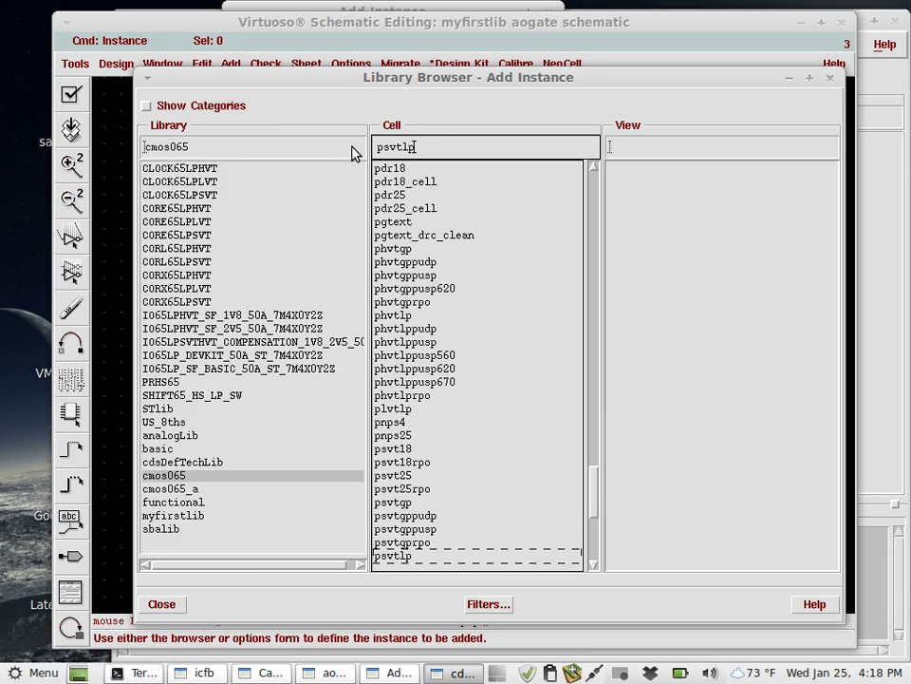
pyautogui.click(422, 556)
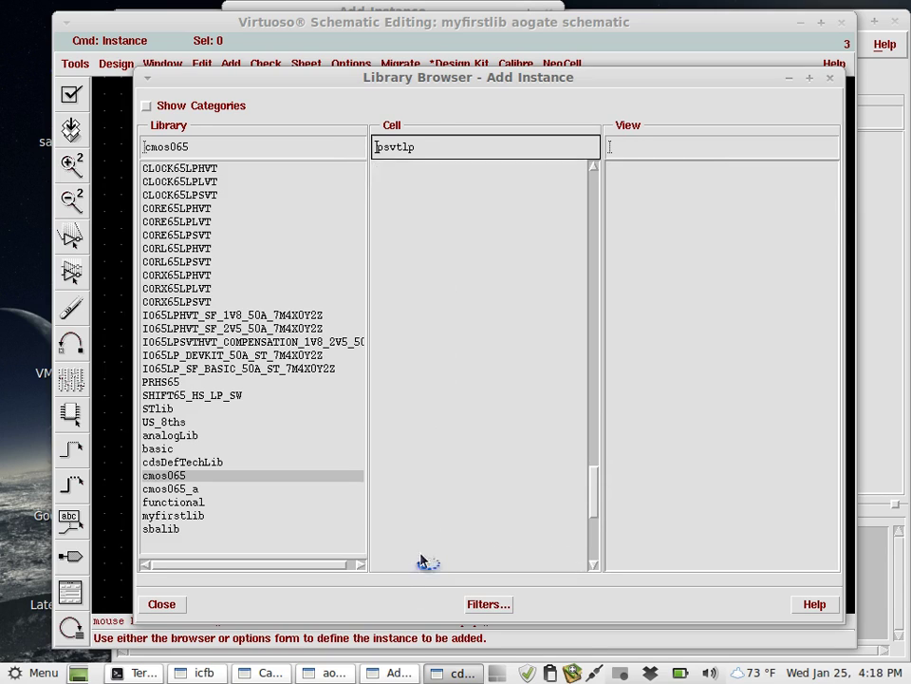
pyautogui.click(642, 212)
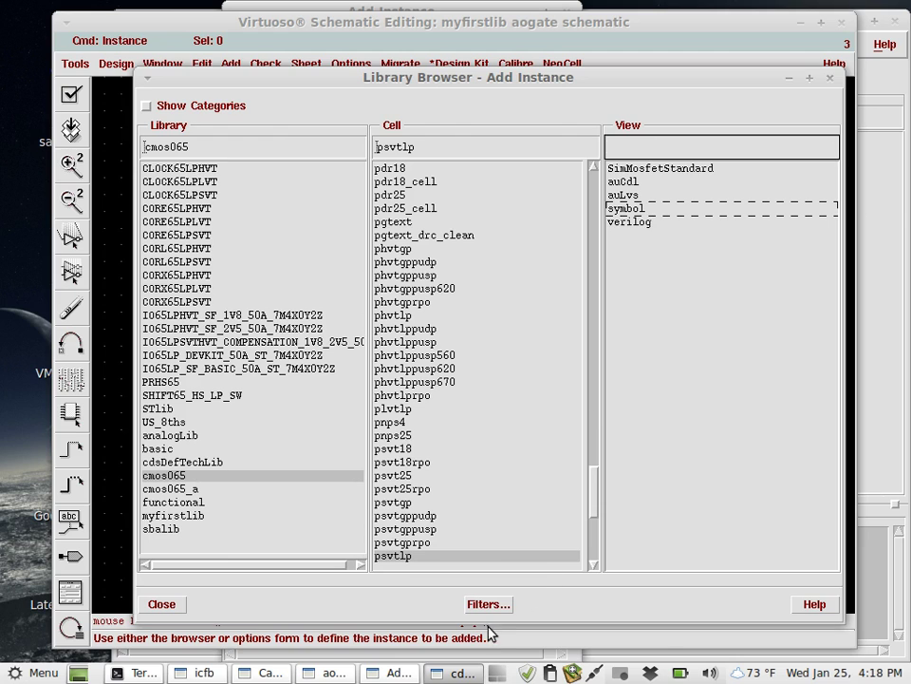
pyautogui.click(395, 670)
pyautogui.click(367, 647)
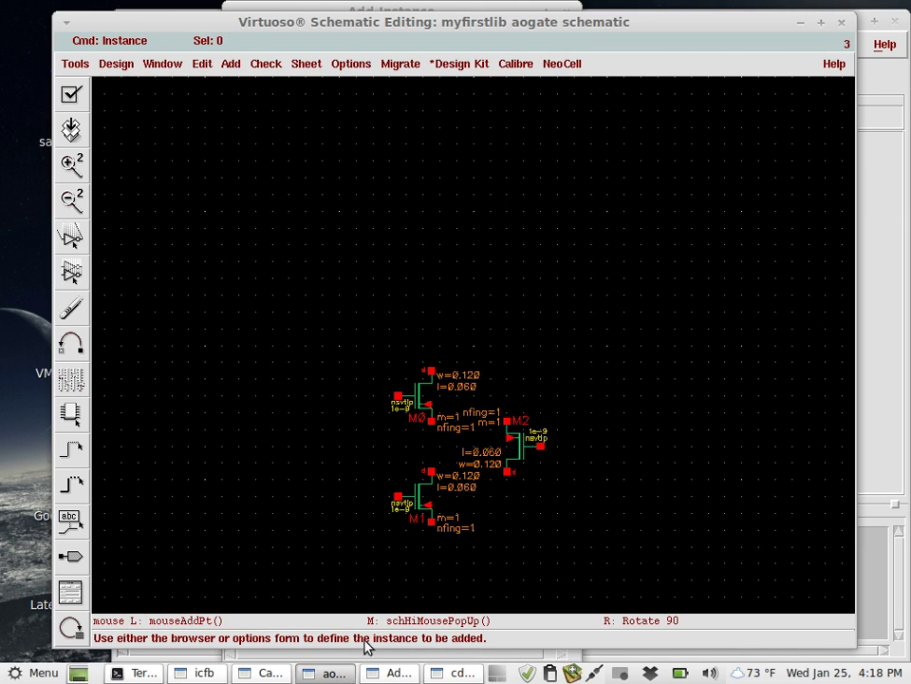
pyautogui.click(463, 672)
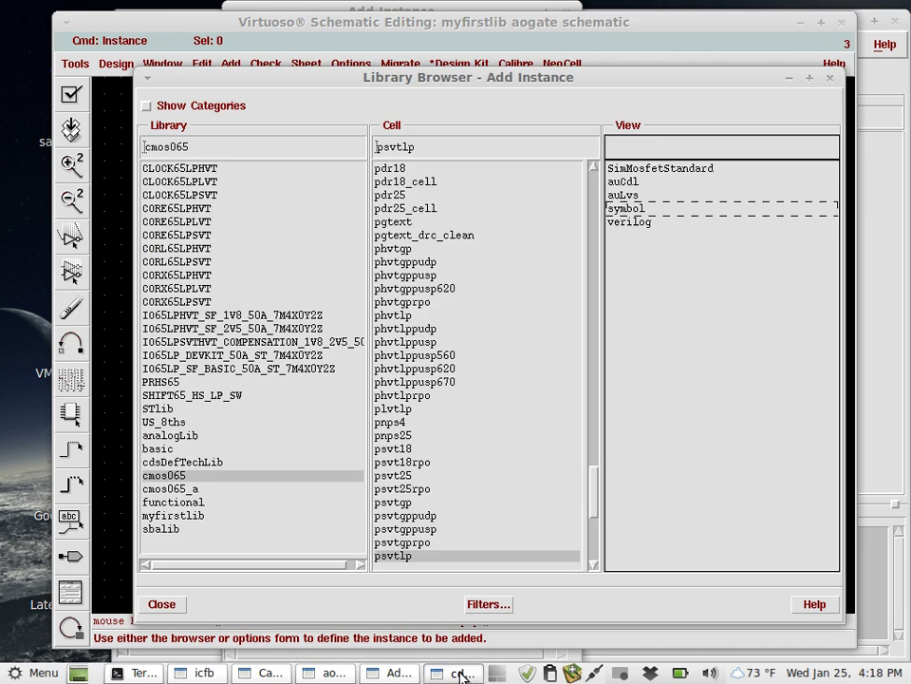
pyautogui.click(665, 213)
pyautogui.click(366, 645)
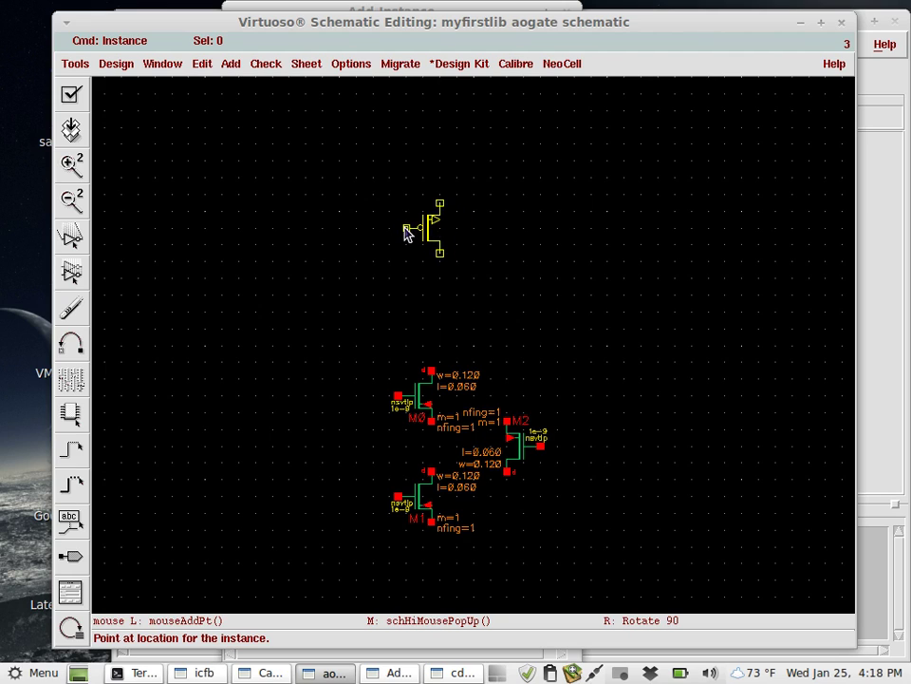
# Place PMOS M3 above the NMOS, M4 at the top, and mirrored M5 beside M3.
pyautogui.click(411, 236)
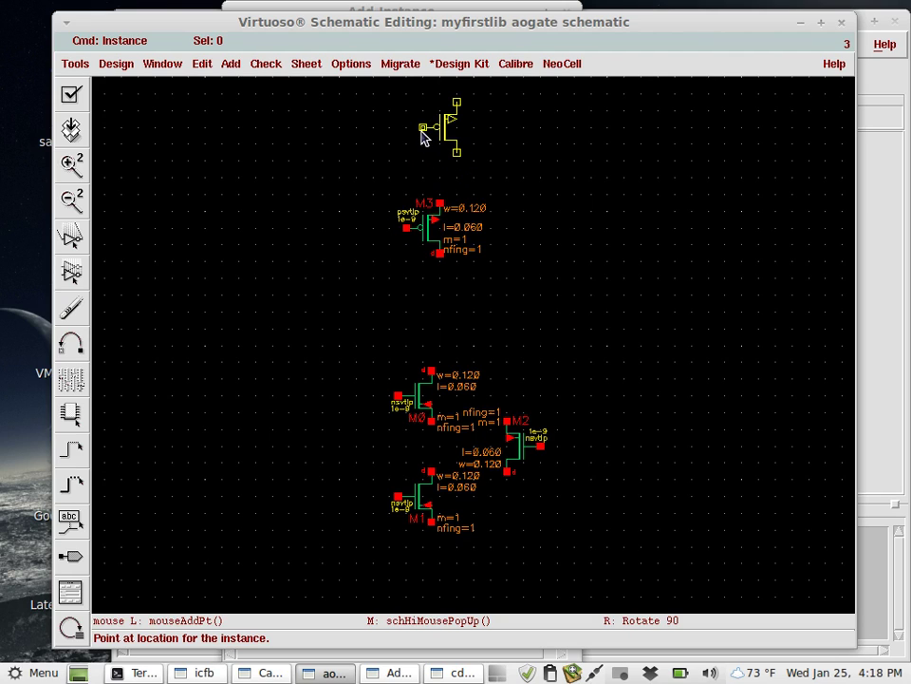
pyautogui.click(423, 138)
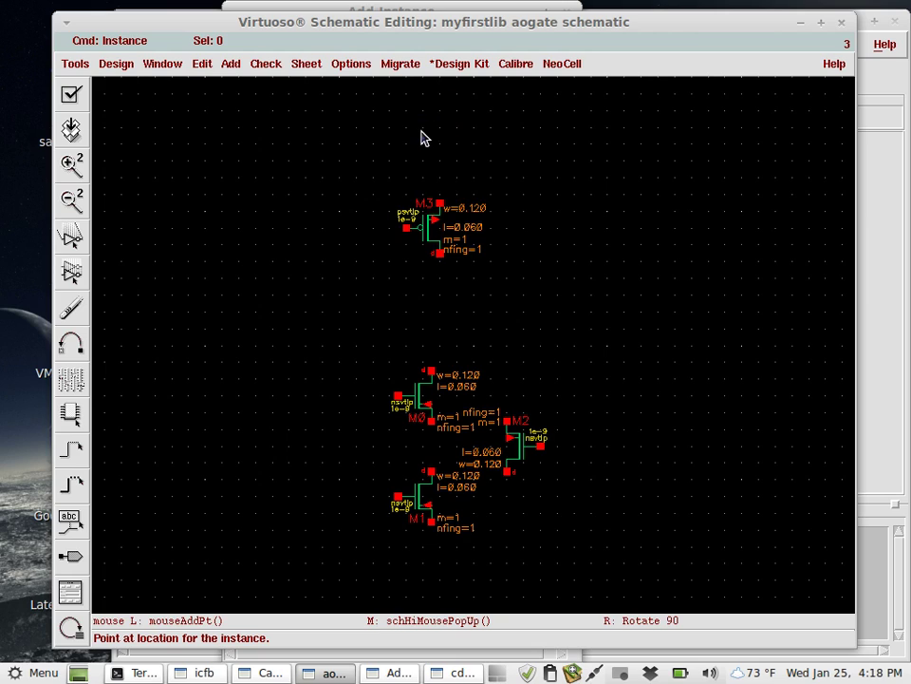
pyautogui.rightClick(451, 238)
pyautogui.rightClick(452, 238)
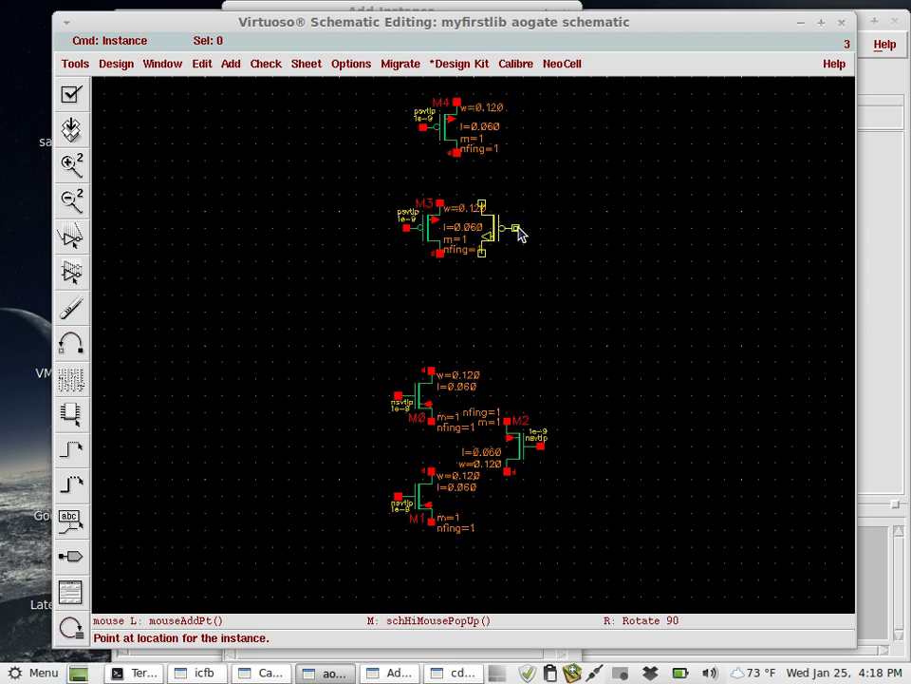
pyautogui.click(519, 234)
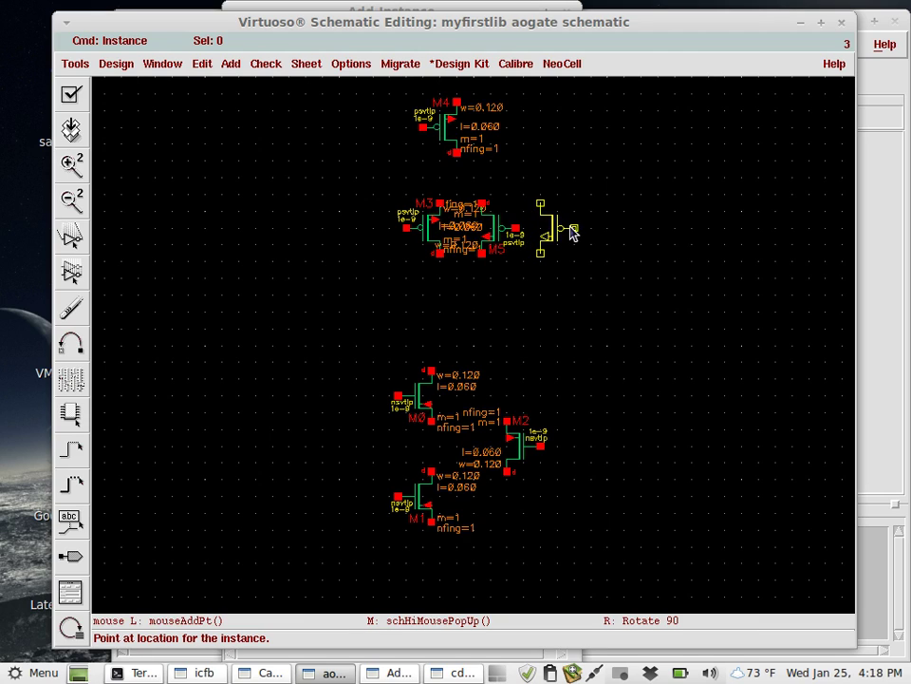
pyautogui.press('Escape')
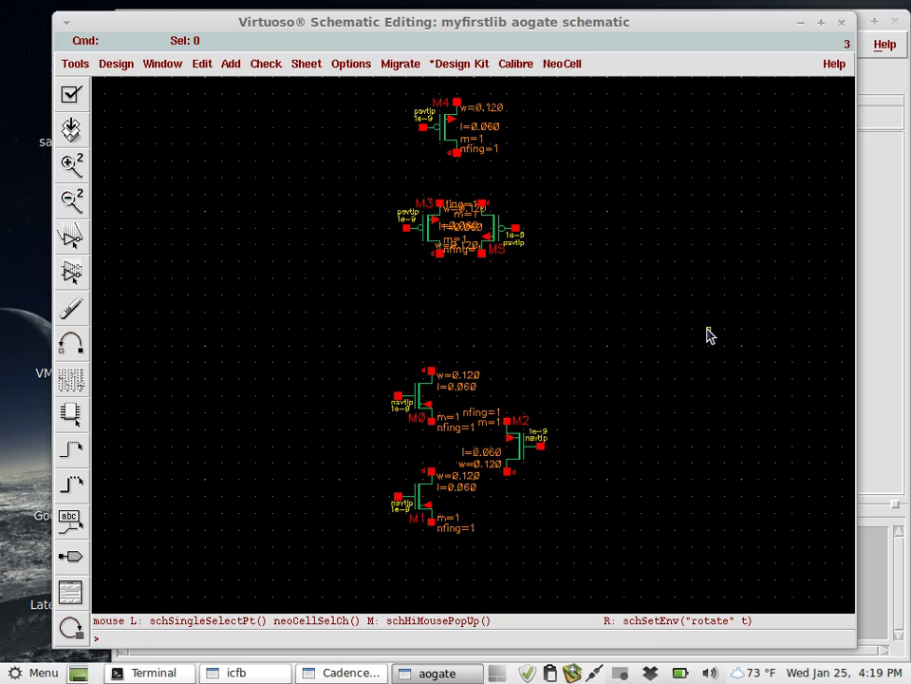
# Stretch M5 clear to the right of M3, and shift M4 and M2 further right.
pyautogui.press('s')
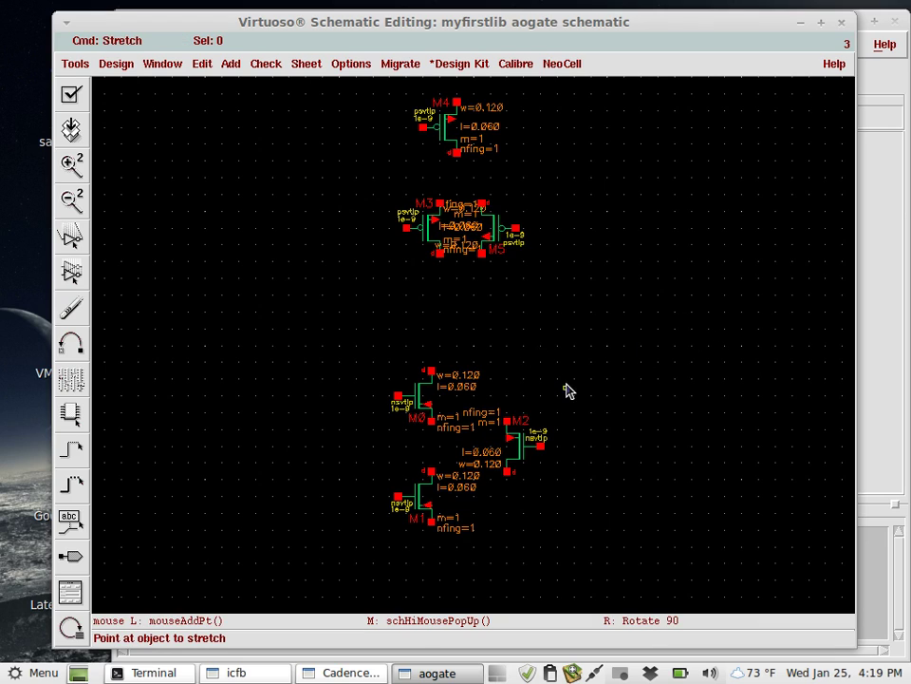
pyautogui.click(497, 231)
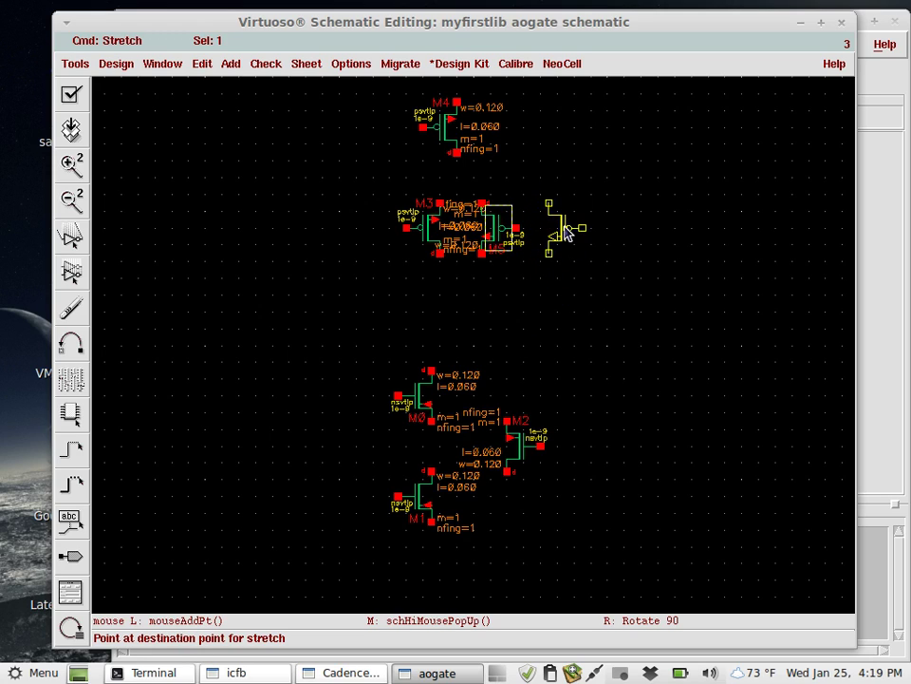
pyautogui.click(567, 233)
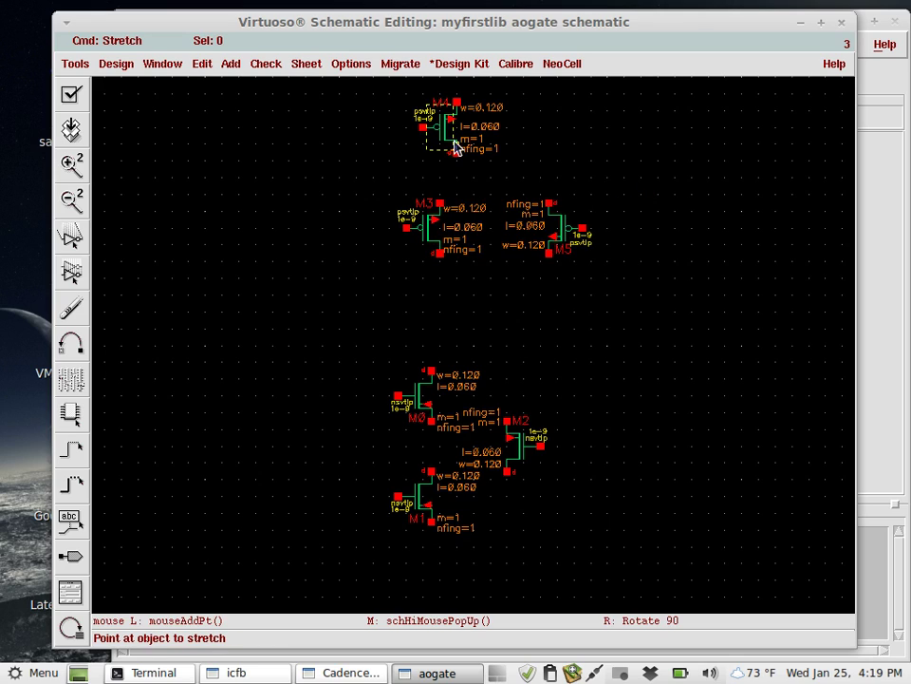
pyautogui.click(441, 136)
pyautogui.click(445, 137)
pyautogui.click(438, 140)
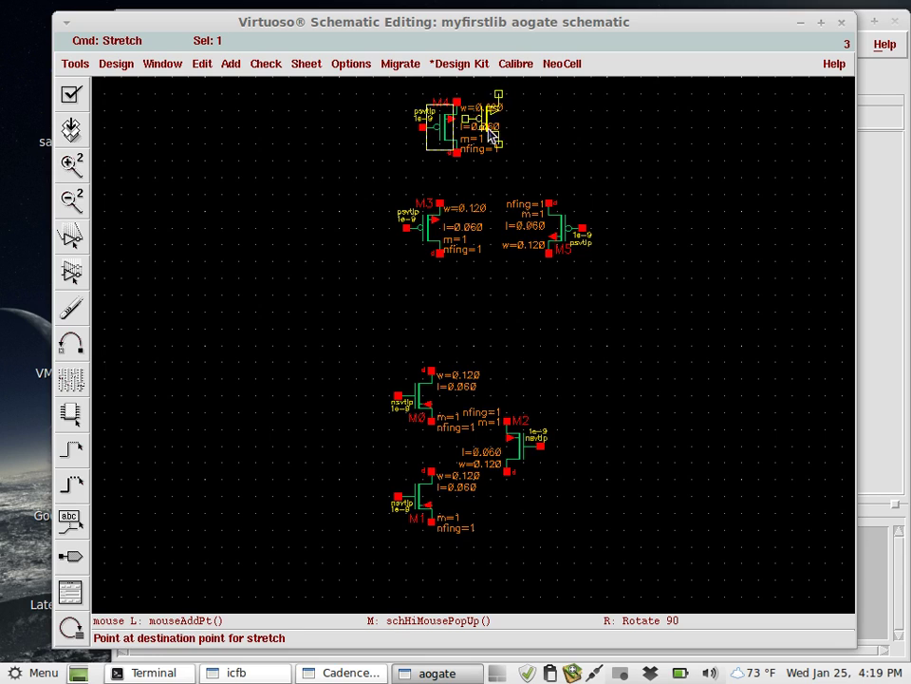
pyautogui.click(491, 136)
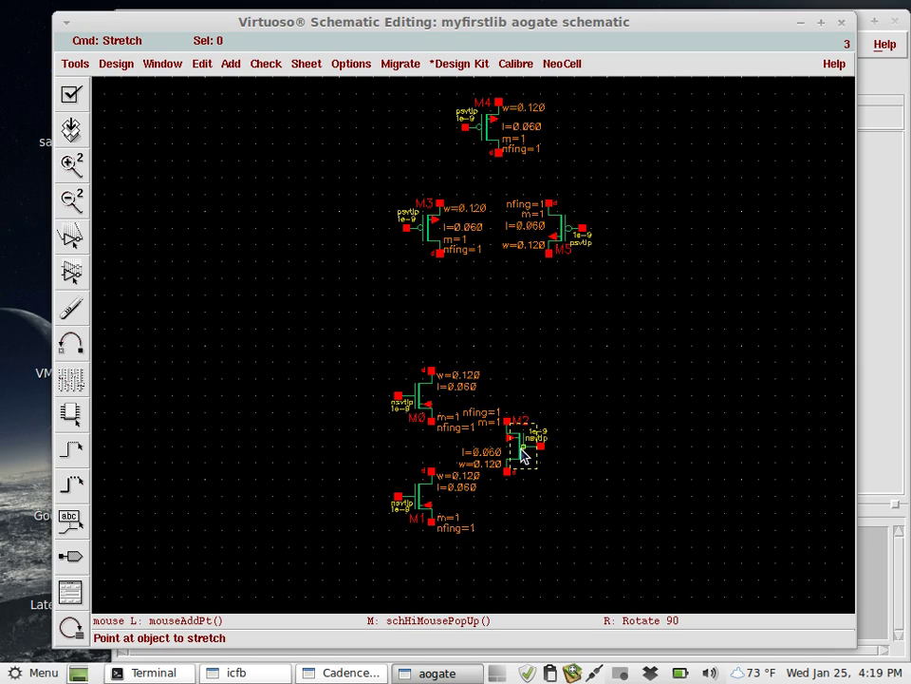
pyautogui.click(523, 456)
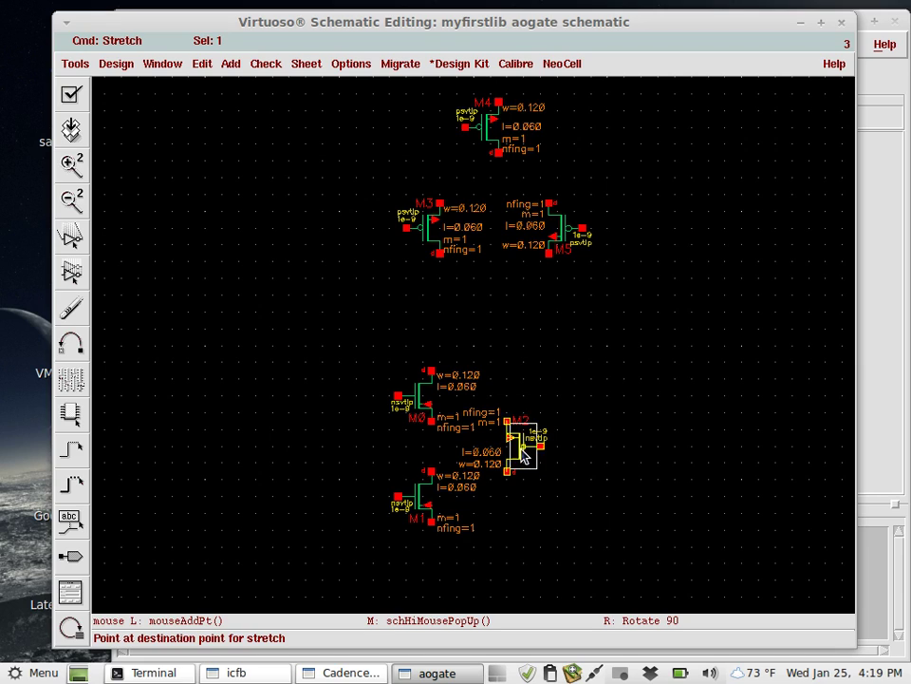
pyautogui.click(572, 455)
pyautogui.press('Escape')
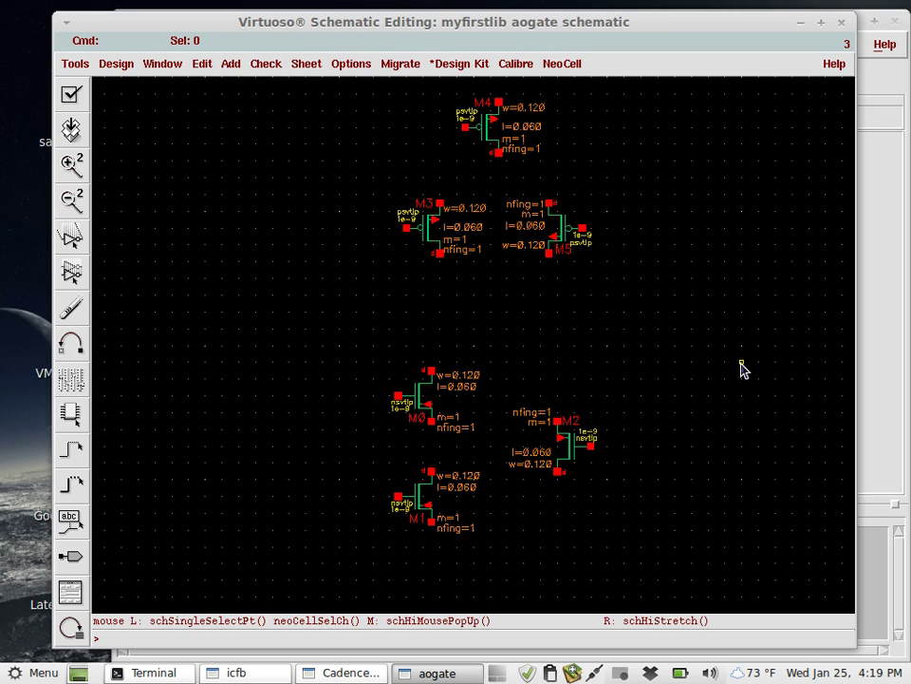
# Add an analogLib gnd symbol, filtering cells for gnd, and place it below M1.
pyautogui.click(230, 64)
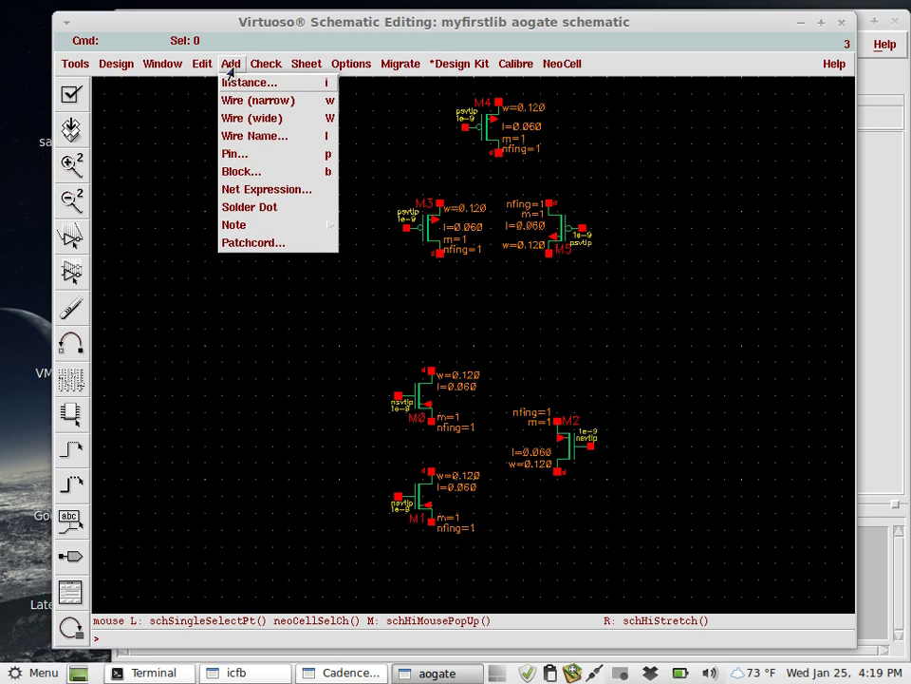
pyautogui.click(239, 84)
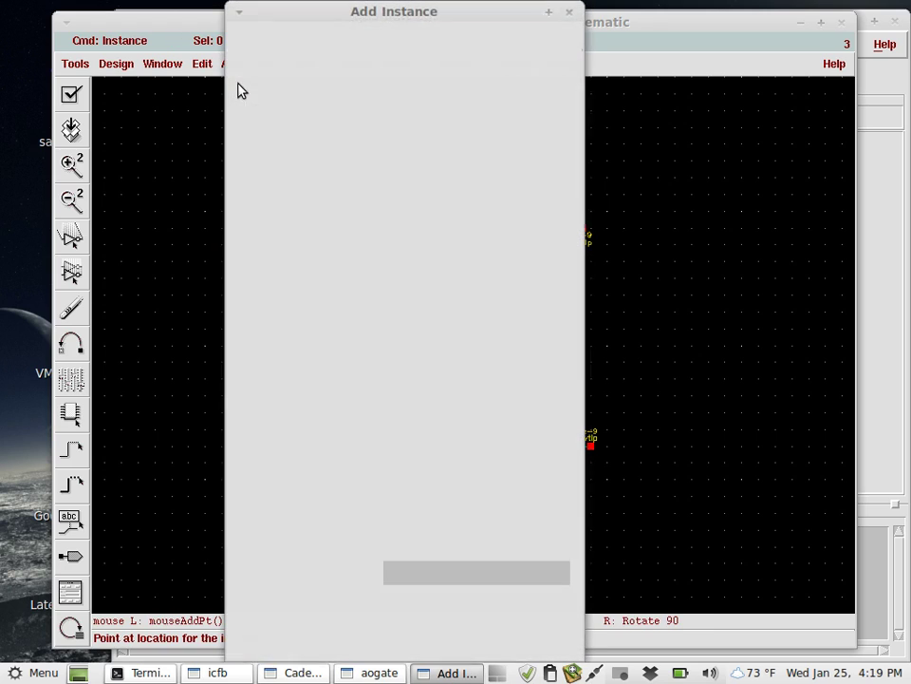
pyautogui.click(524, 69)
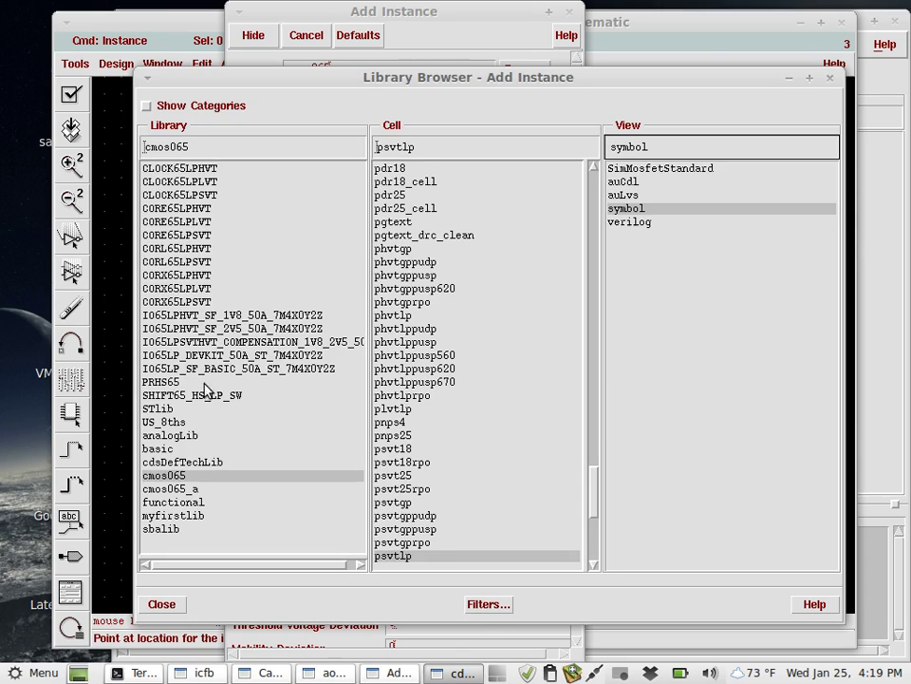
pyautogui.click(207, 436)
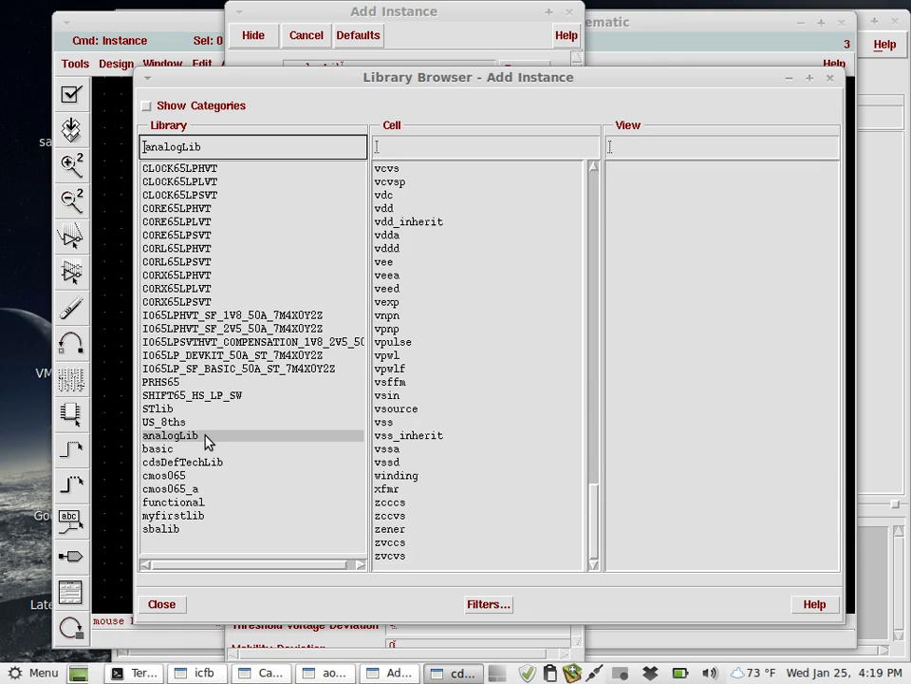
pyautogui.click(399, 155)
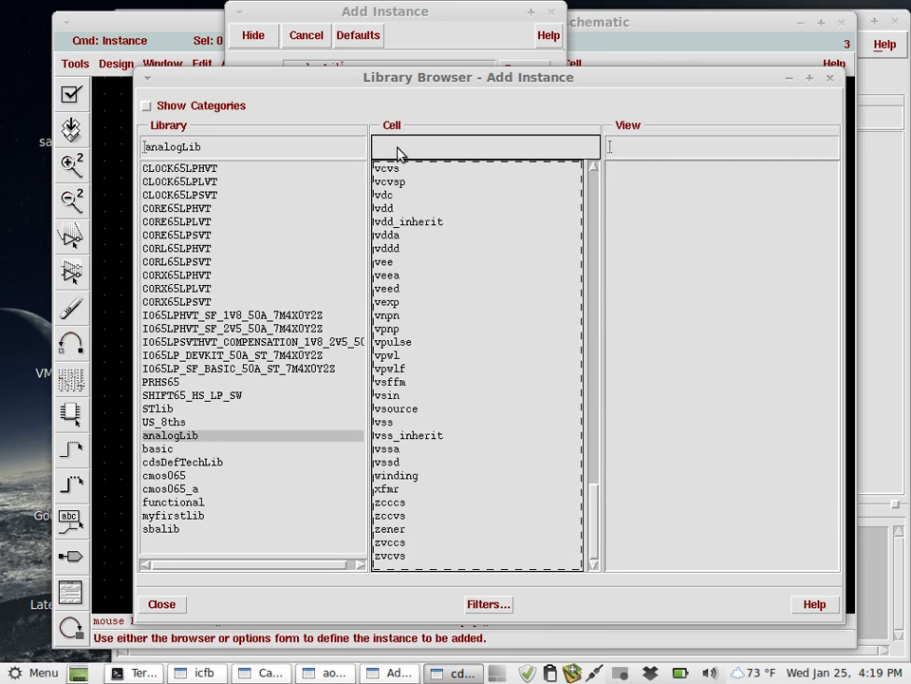
pyautogui.write('gnd')
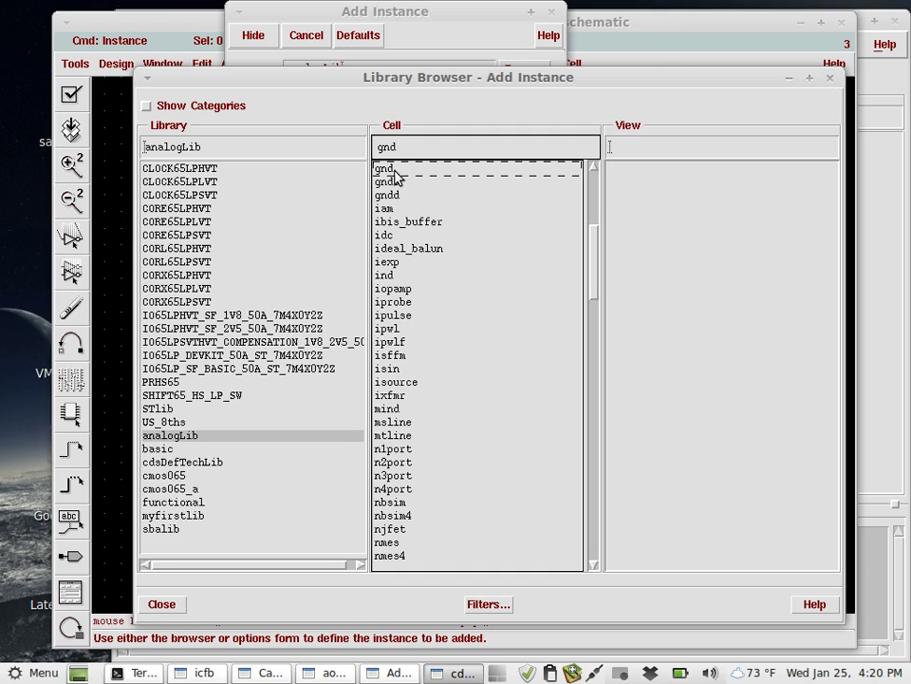
pyautogui.press('Return')
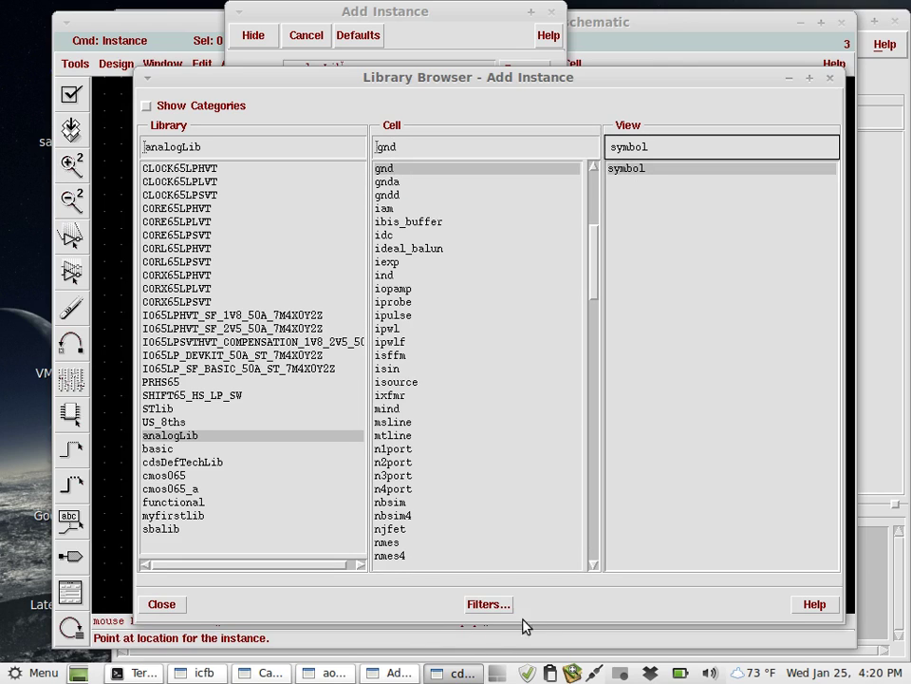
pyautogui.click(371, 674)
pyautogui.click(332, 673)
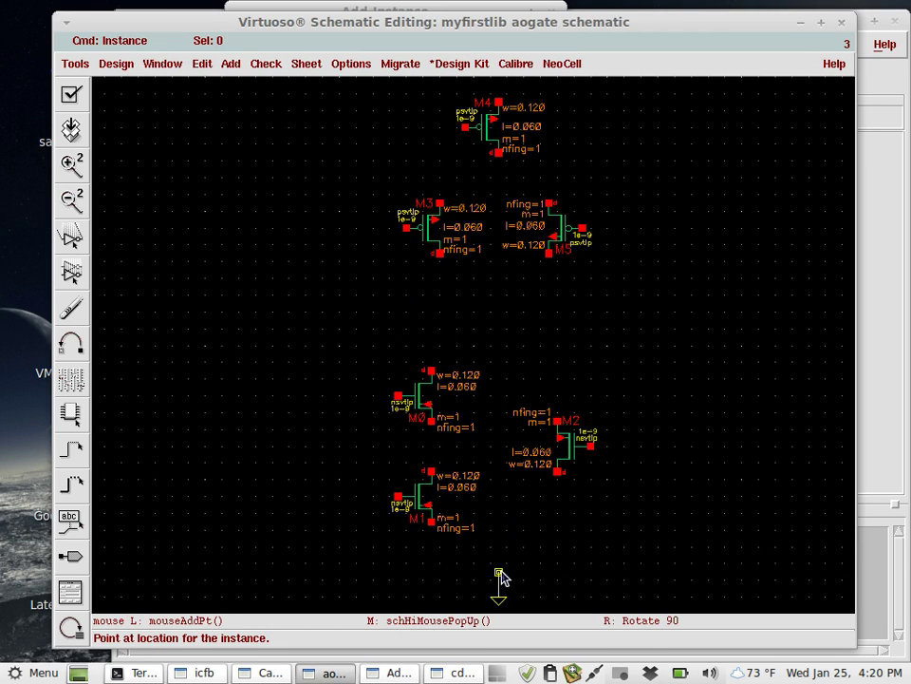
pyautogui.click(498, 570)
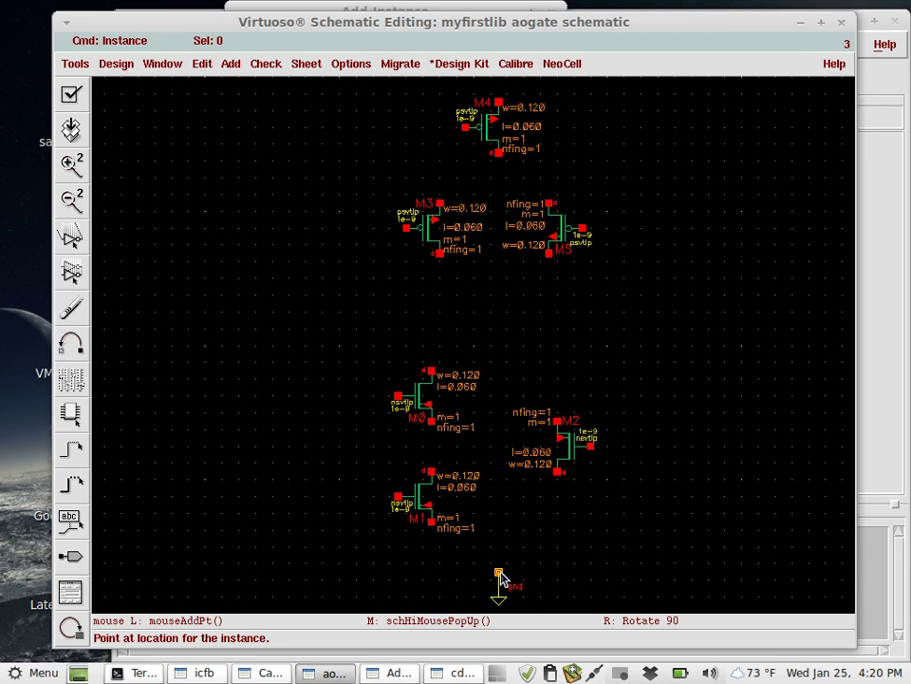
# Switch the cell to vdd and place its supply symbol above M4, ending placement.
pyautogui.click(462, 673)
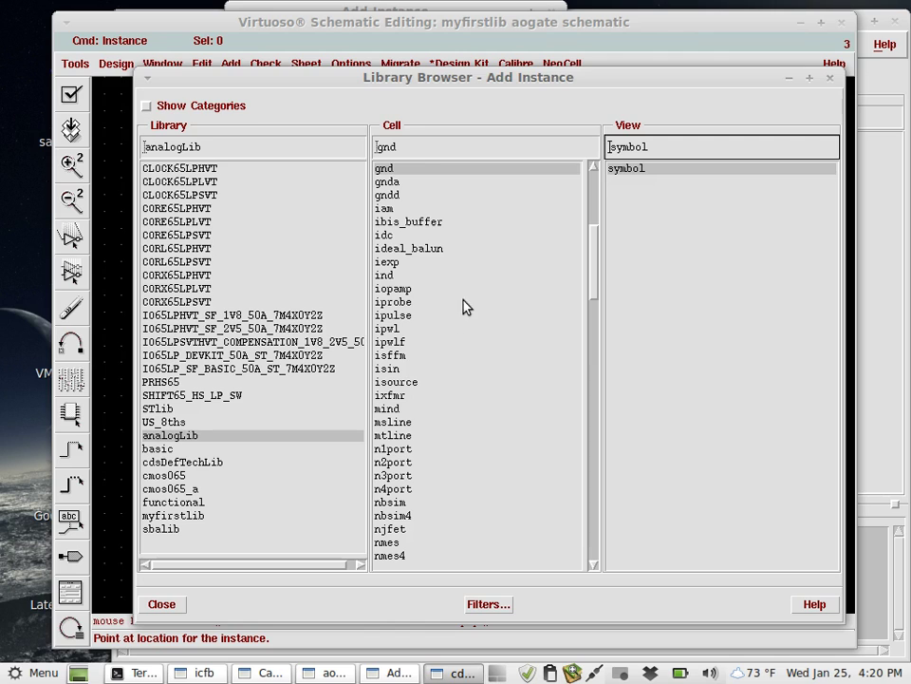
pyautogui.doubleClick(417, 150)
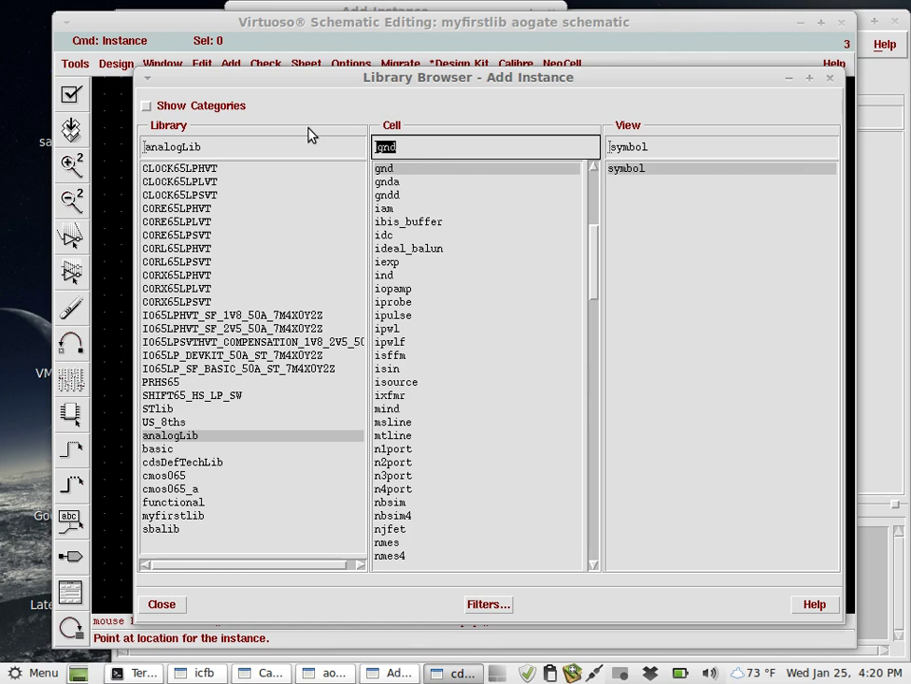
pyautogui.write('vdd')
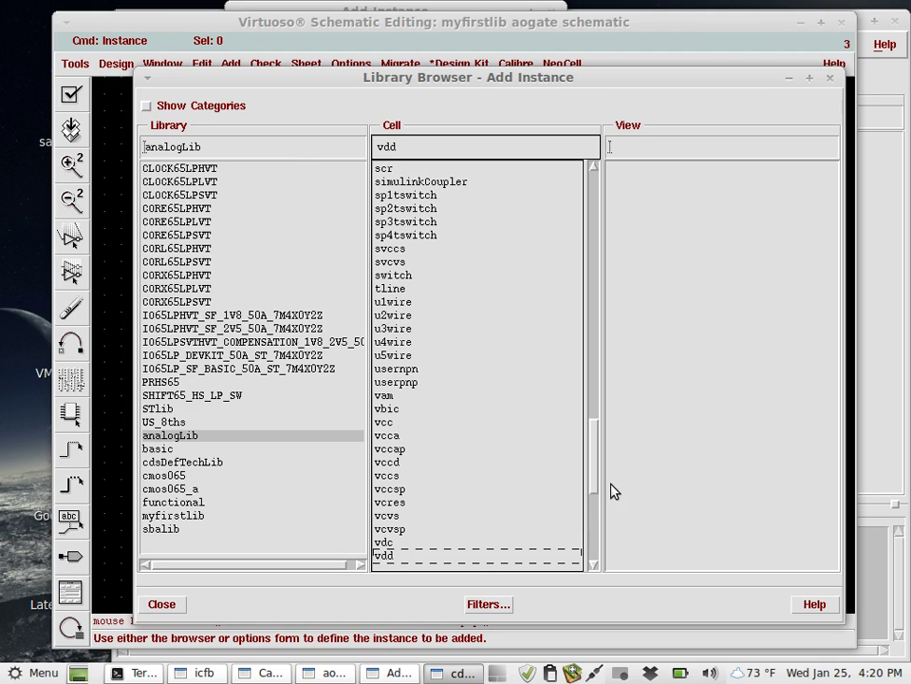
pyautogui.click(473, 557)
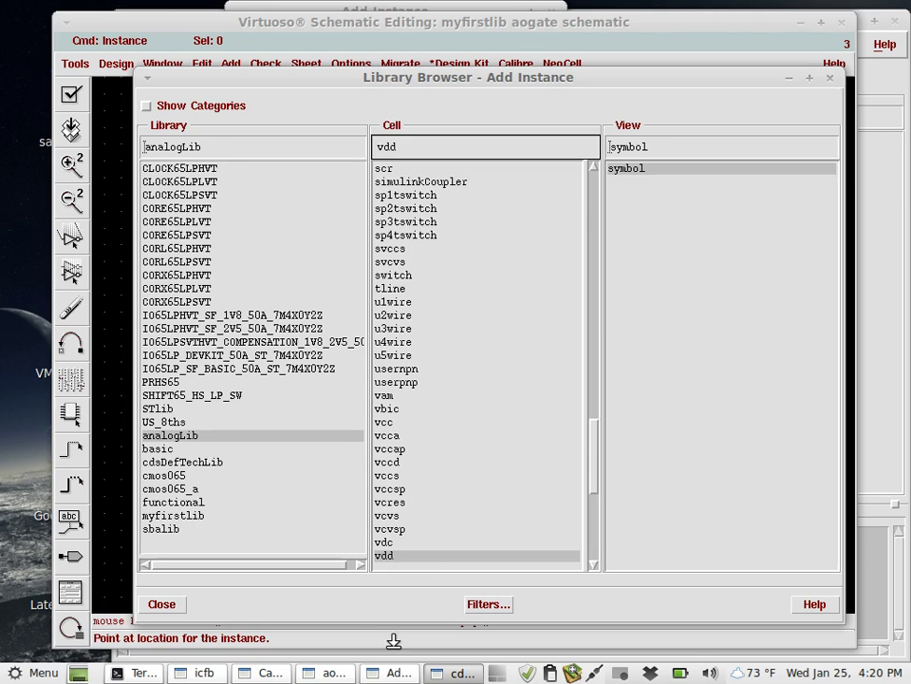
pyautogui.click(326, 672)
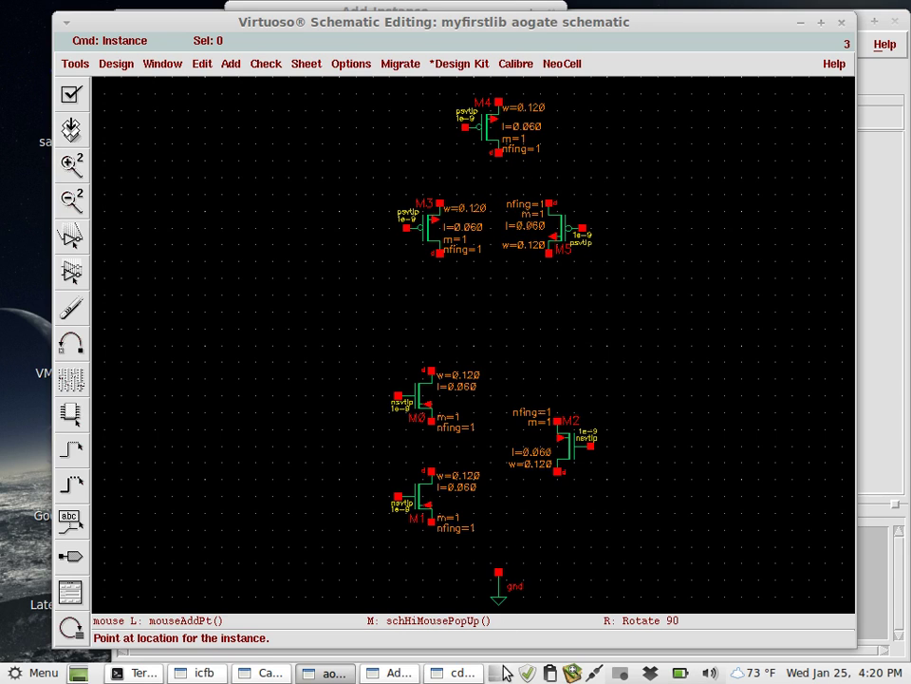
pyautogui.keyDown('ctrl'); pyautogui.scroll(-2, 529, 396); pyautogui.keyUp('ctrl')
pyautogui.keyDown('ctrl'); pyautogui.scroll(2, 529, 396); pyautogui.keyUp('ctrl')
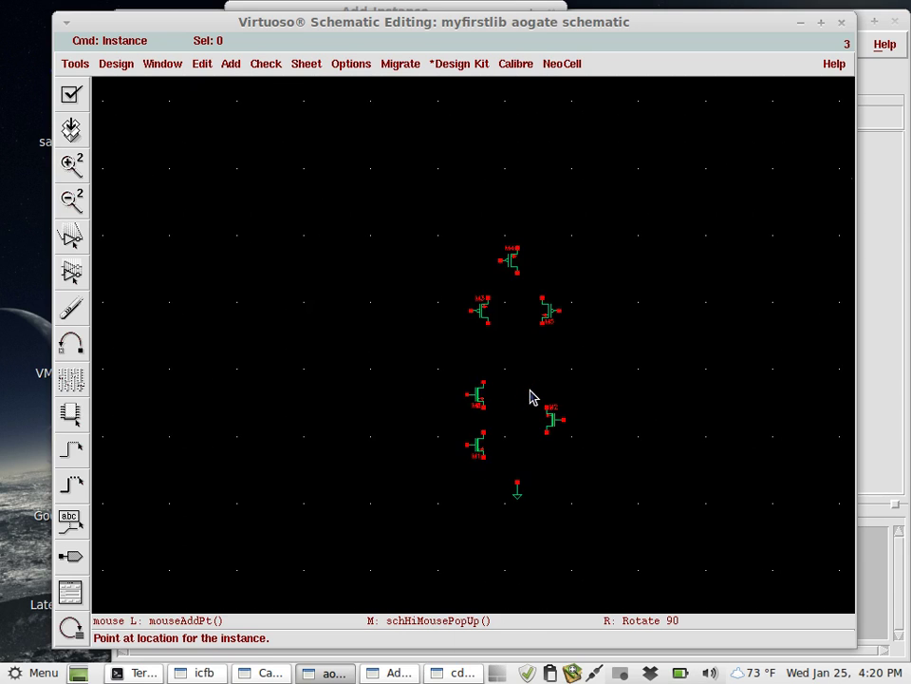
pyautogui.keyDown('ctrl'); pyautogui.scroll(-3, 529, 397); pyautogui.keyUp('ctrl')
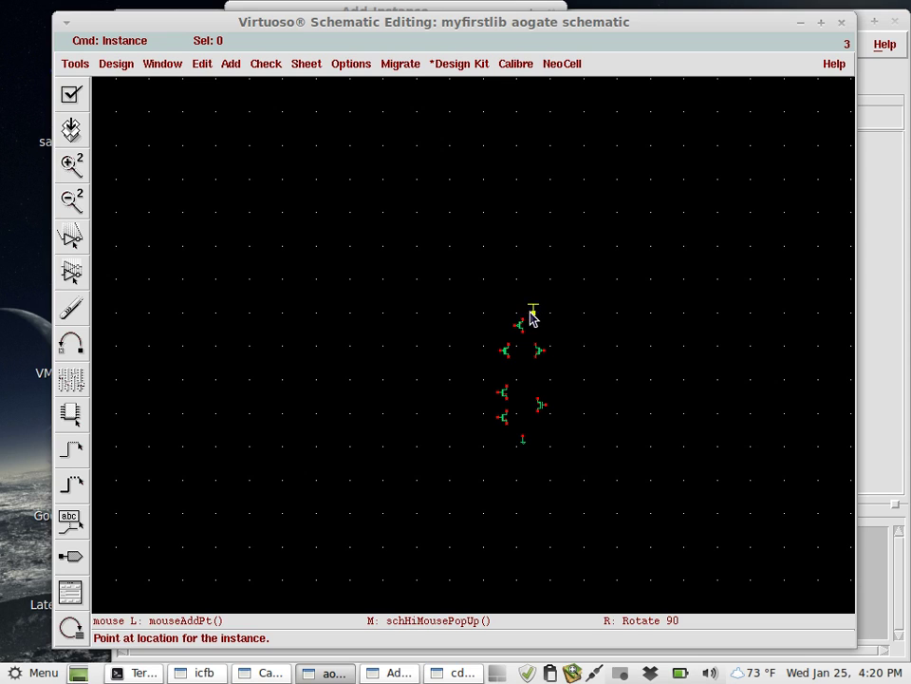
pyautogui.keyDown('ctrl'); pyautogui.scroll(2, 518, 312); pyautogui.keyUp('ctrl')
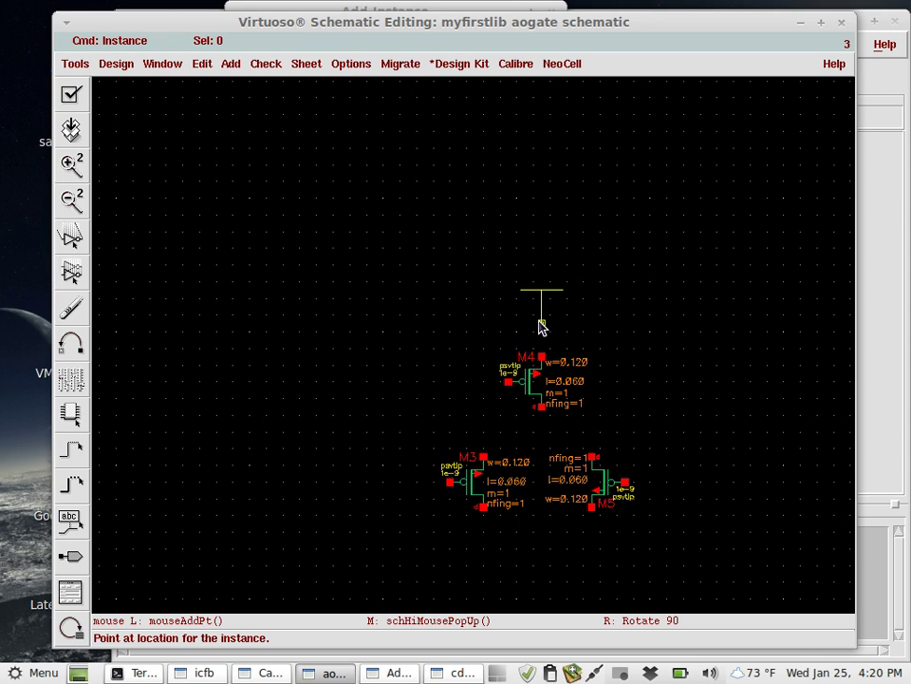
pyautogui.click(541, 314)
pyautogui.press('Escape')
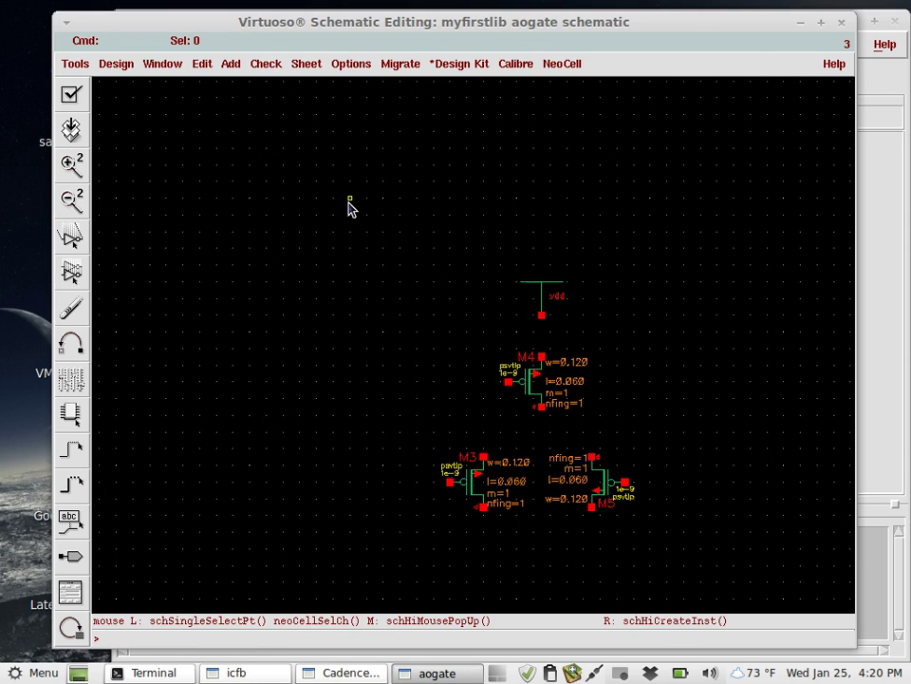
# Wire the vdd pin down to M4's top terminal.
pyautogui.click(202, 66)
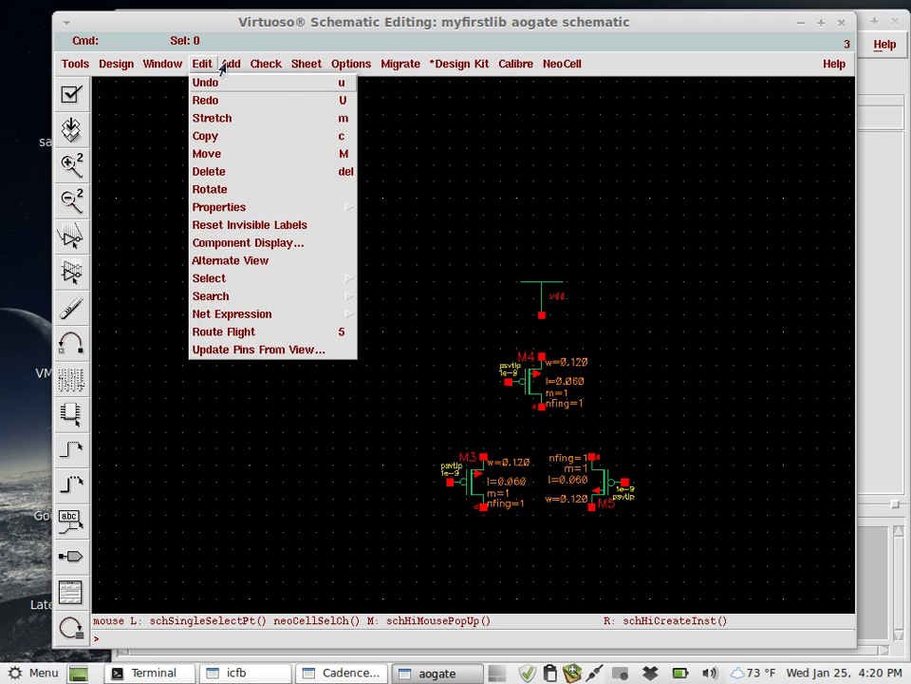
pyautogui.moveTo(230, 65)
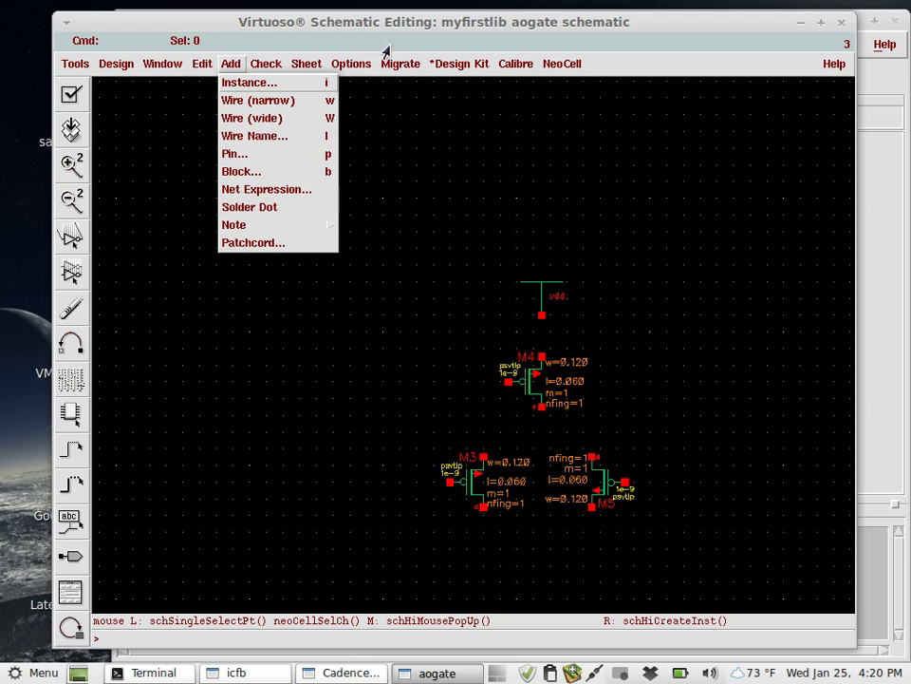
pyautogui.click(422, 296)
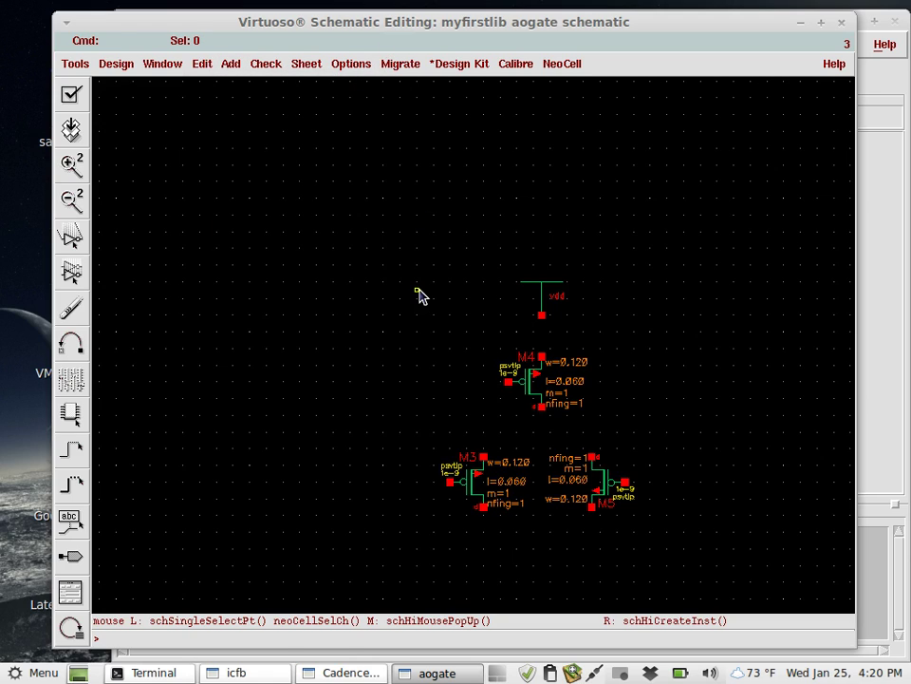
pyautogui.press('w')
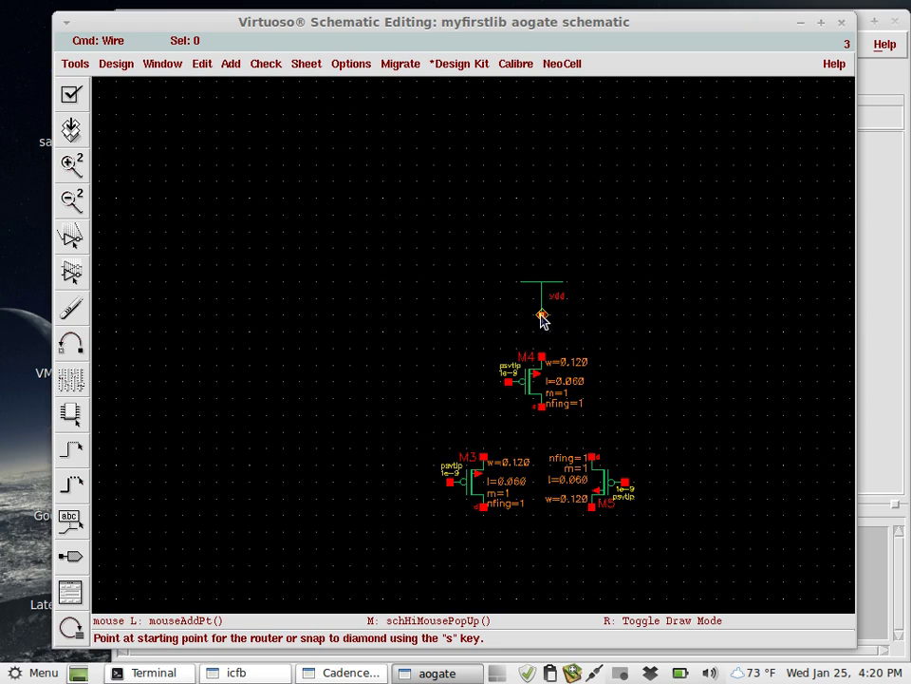
pyautogui.click(541, 316)
pyautogui.click(542, 406)
# Connect M4's bottom terminal to the tops of M3 and M5, then begin at M3's bottom.
pyautogui.click(539, 407)
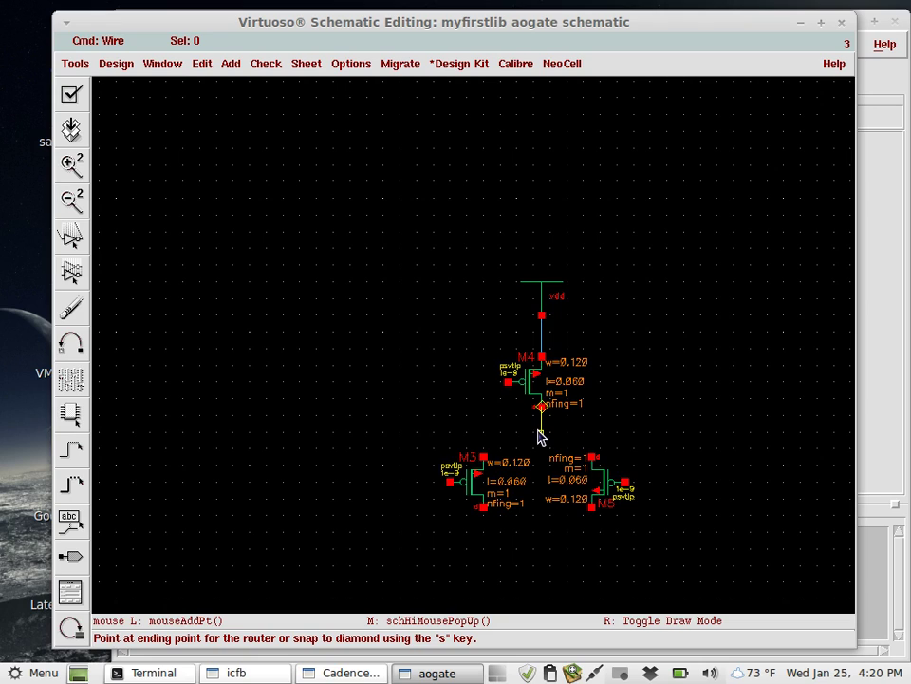
pyautogui.click(483, 457)
pyautogui.click(590, 453)
pyautogui.click(542, 440)
pyautogui.keyDown('ctrl'); pyautogui.scroll(-4, 492, 520); pyautogui.keyUp('ctrl')
pyautogui.keyDown('ctrl'); pyautogui.scroll(4, 492, 520); pyautogui.keyUp('ctrl')
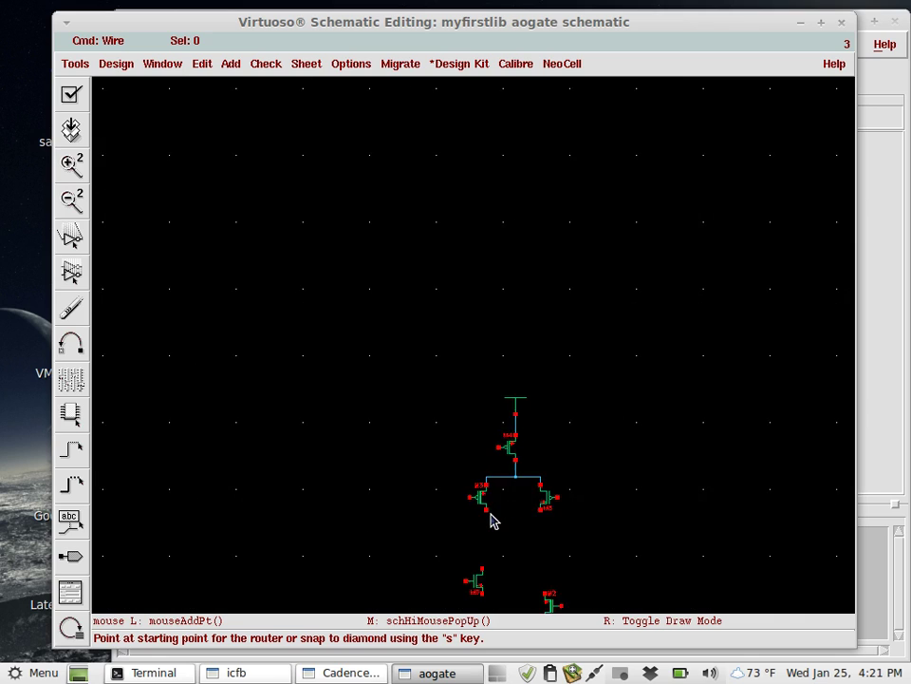
pyautogui.scroll(-4, 492, 520)
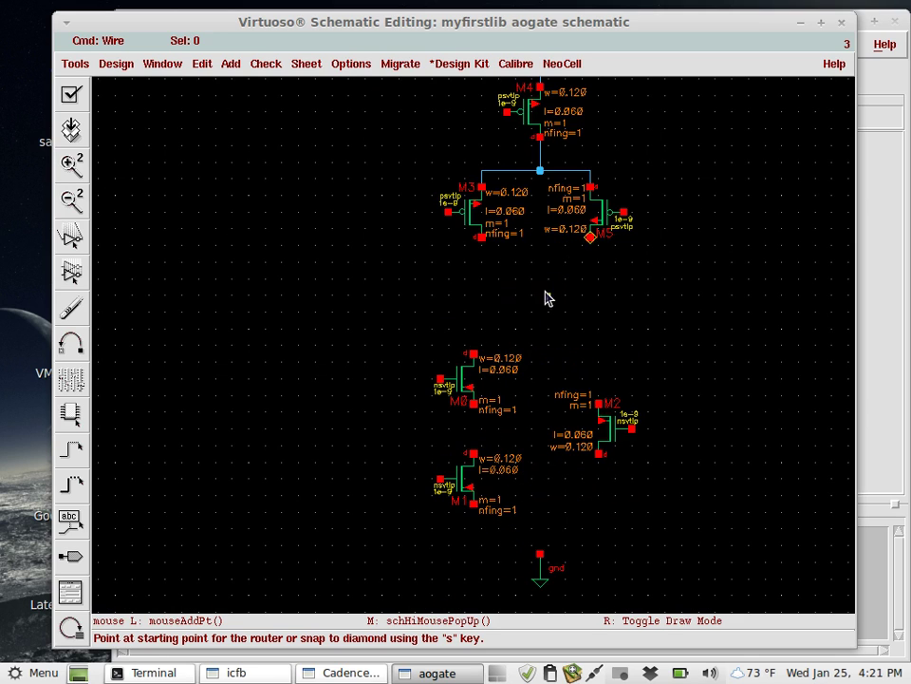
pyautogui.click(482, 239)
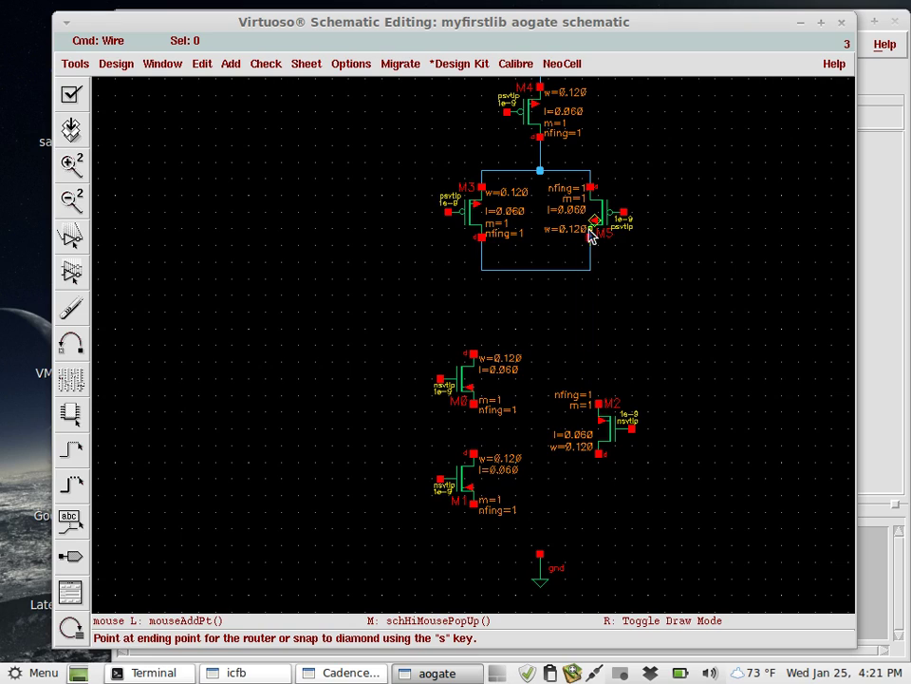
# Join M3 and M5 bottoms, wire M0's top to M2's top, and M2's bottom to M1's bottom.
pyautogui.click(589, 239)
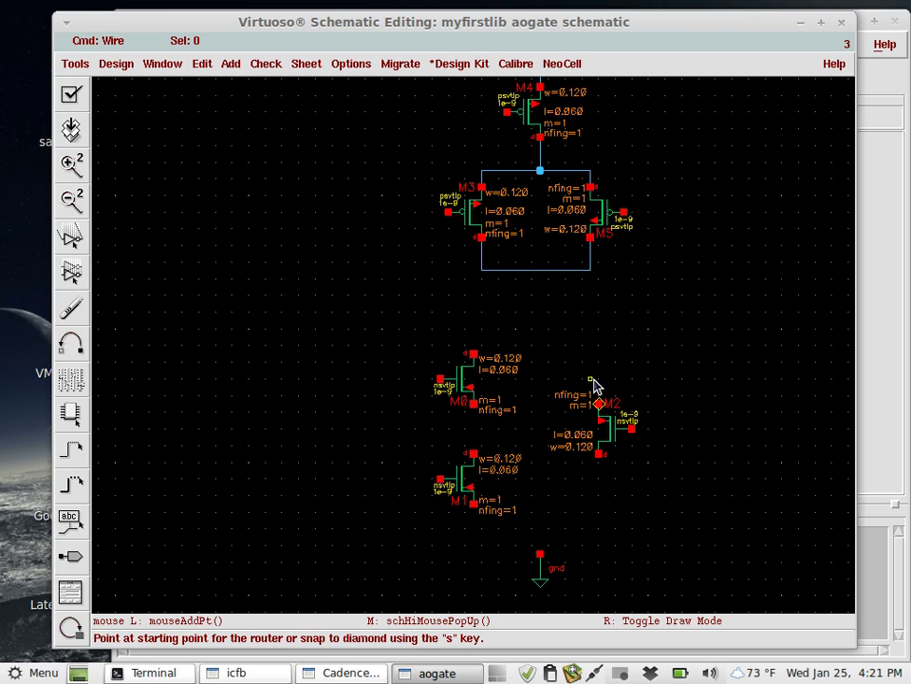
pyautogui.click(475, 354)
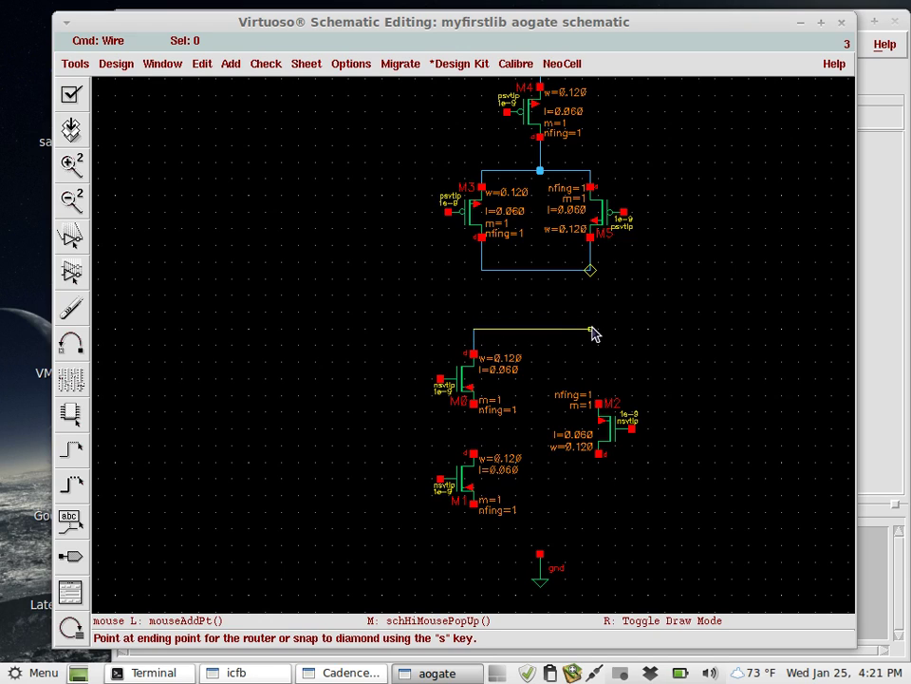
pyautogui.click(599, 405)
pyautogui.click(599, 454)
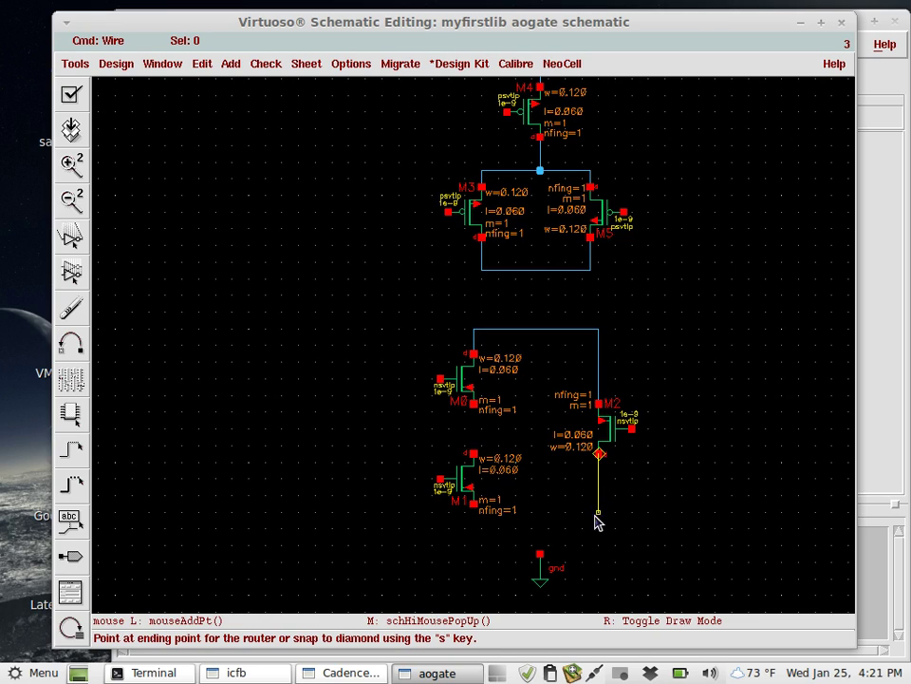
pyautogui.click(595, 527)
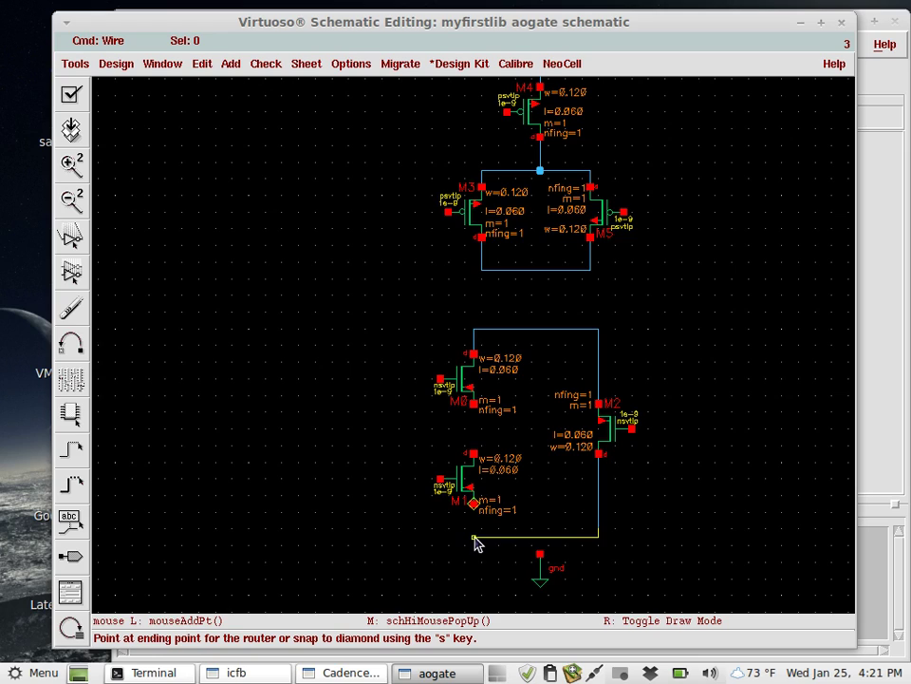
pyautogui.press('Escape')
pyautogui.click(473, 506)
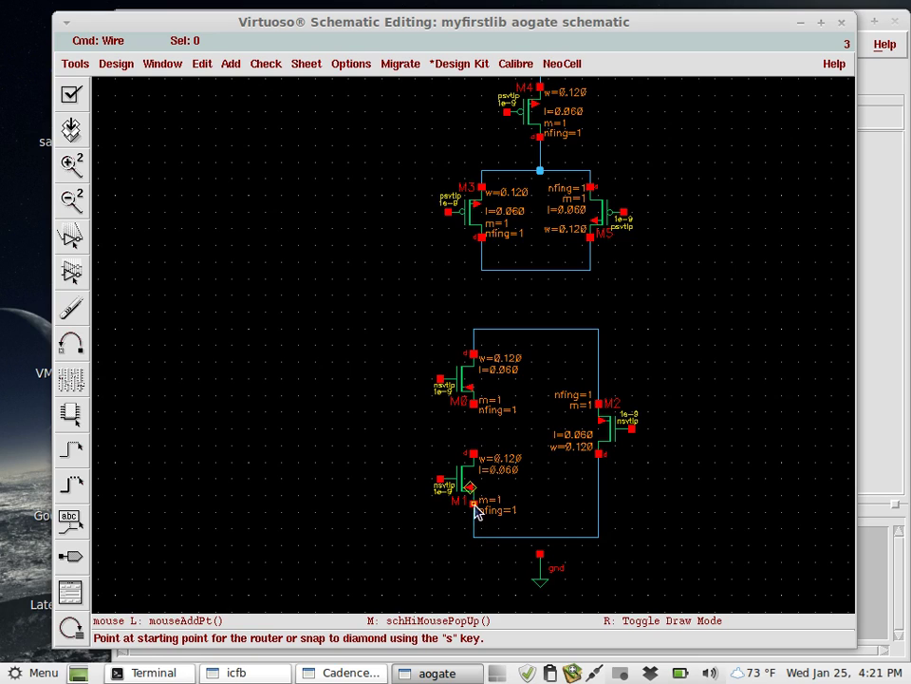
# Connect M1's top to M0's bottom, link the NMOS network to the PMOS pair, and tie gnd in.
pyautogui.click(475, 454)
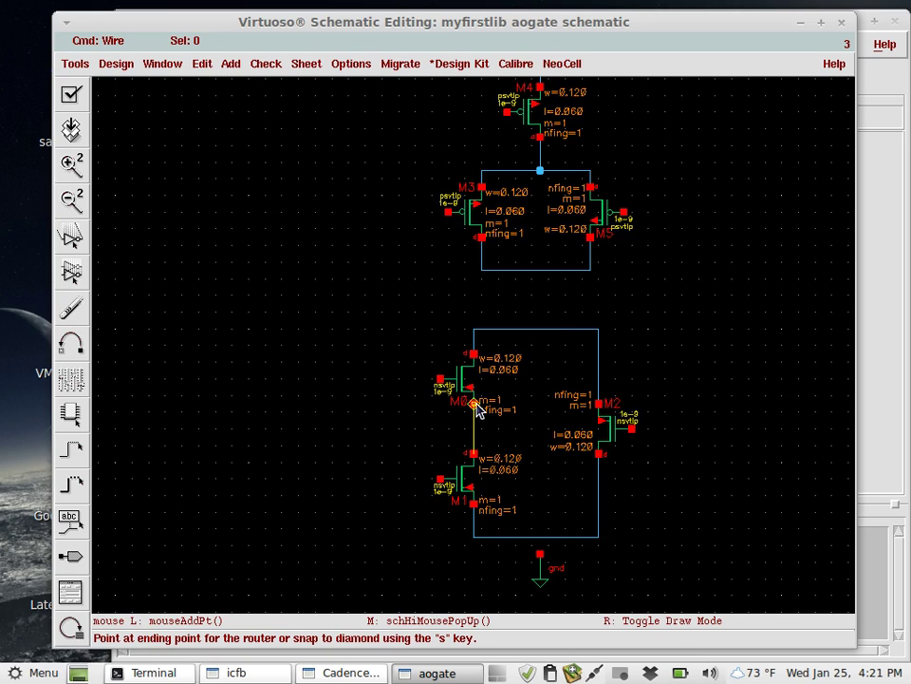
pyautogui.click(475, 406)
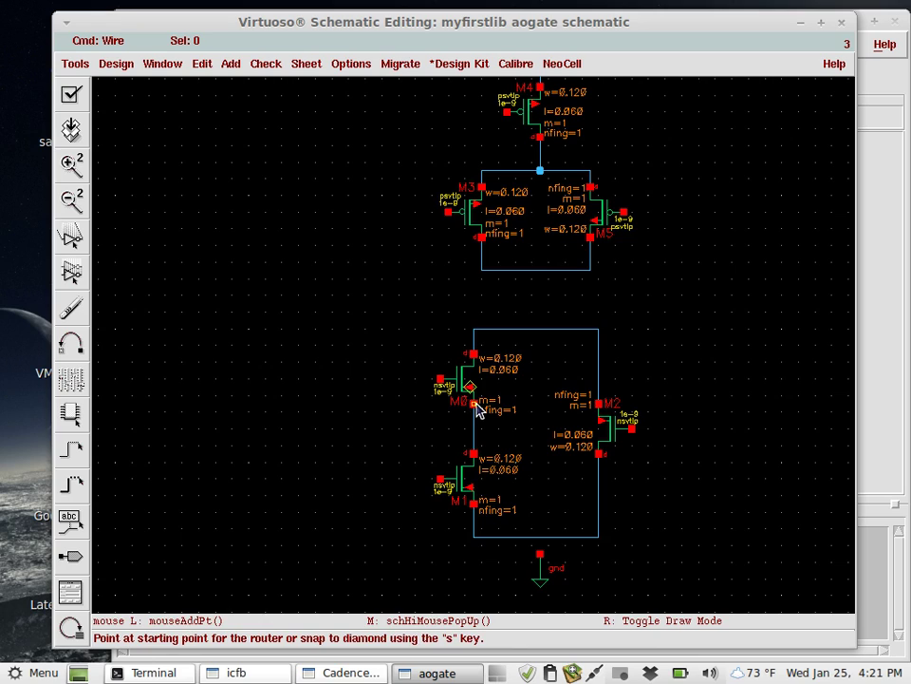
pyautogui.click(541, 329)
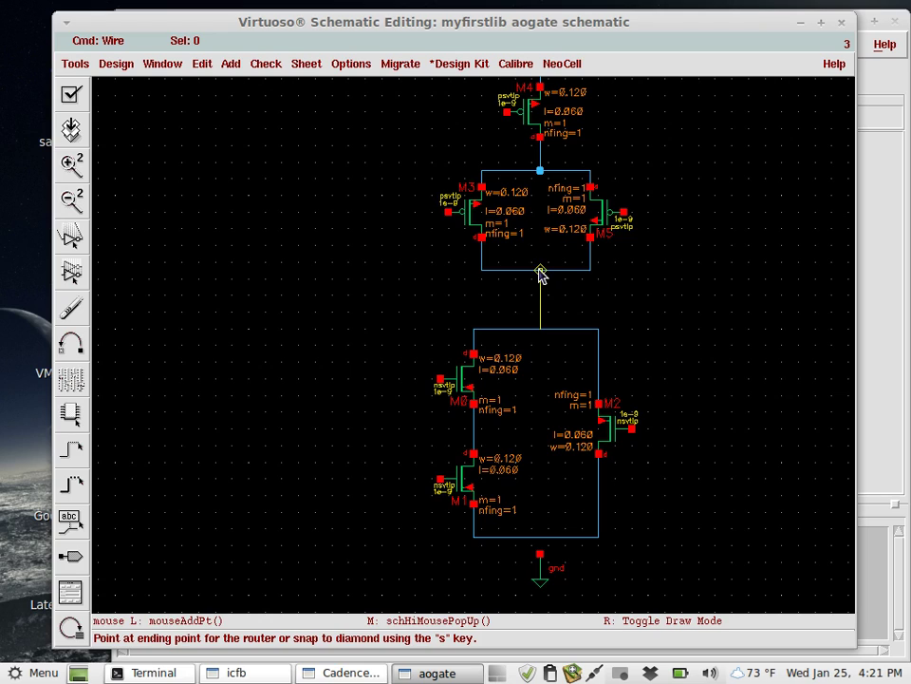
pyautogui.click(540, 271)
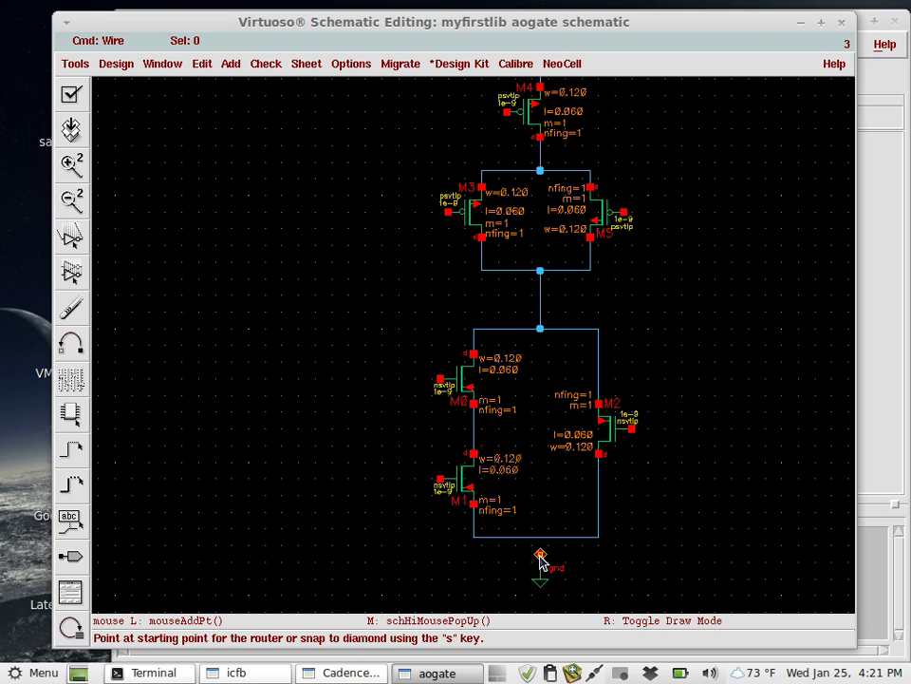
pyautogui.click(540, 555)
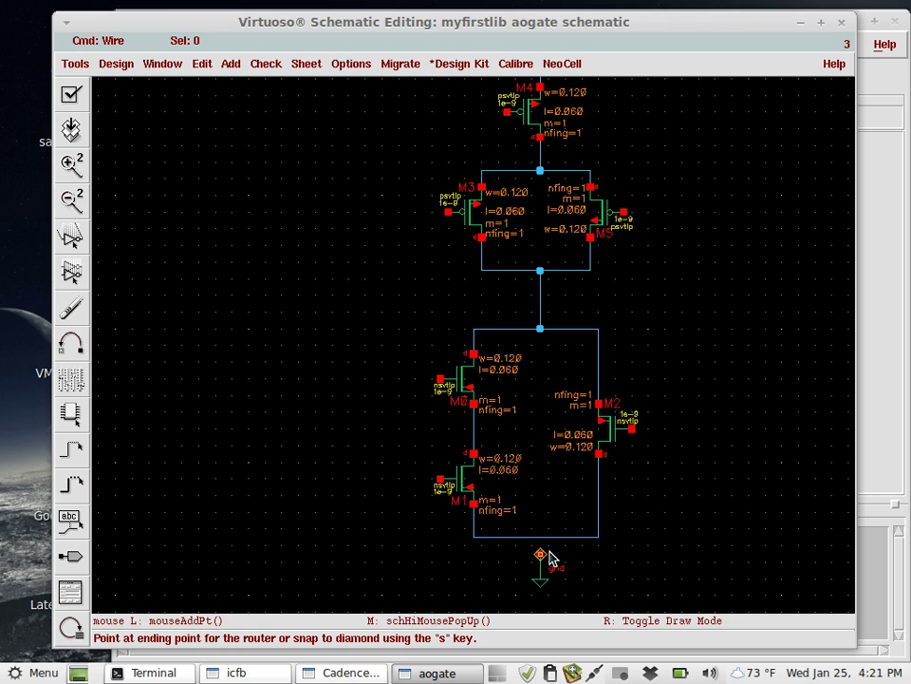
pyautogui.click(540, 537)
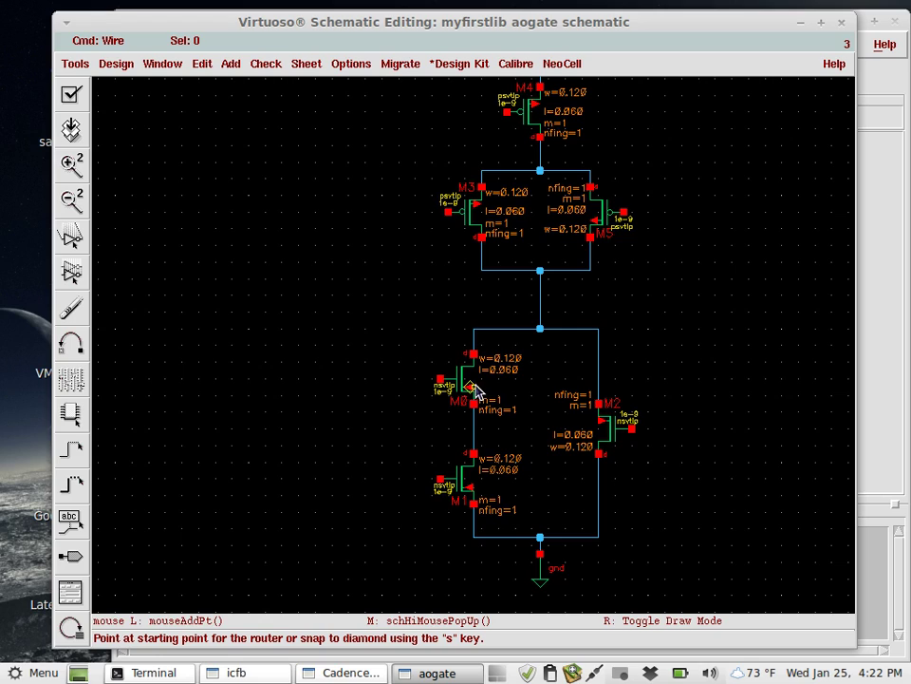
# Tie the body terminals of M0, M1 and M2 to the ground net, then begin M3's body wire.
pyautogui.click(471, 389)
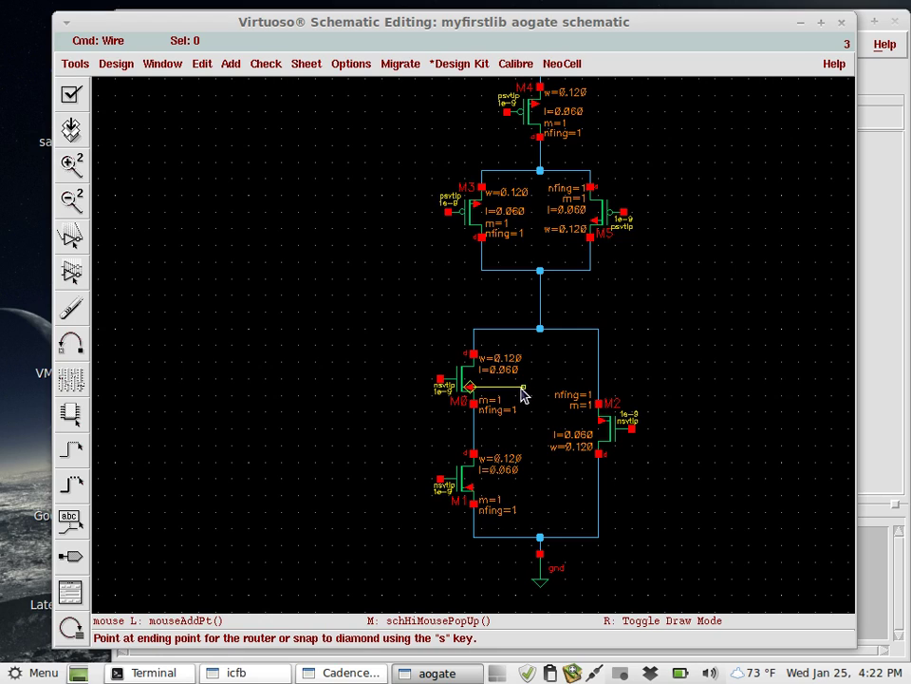
pyautogui.click(514, 537)
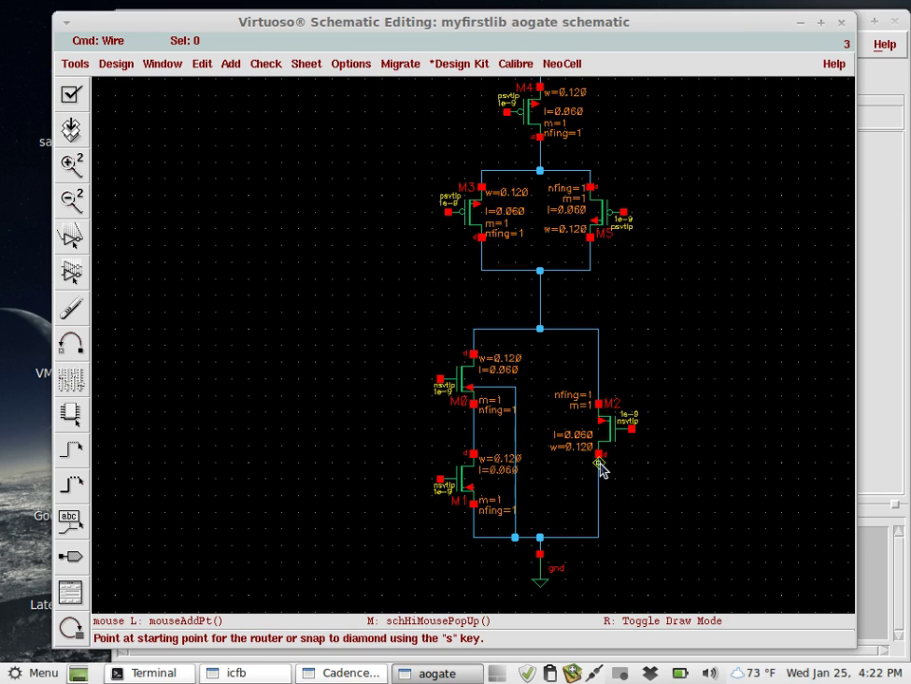
pyautogui.click(601, 422)
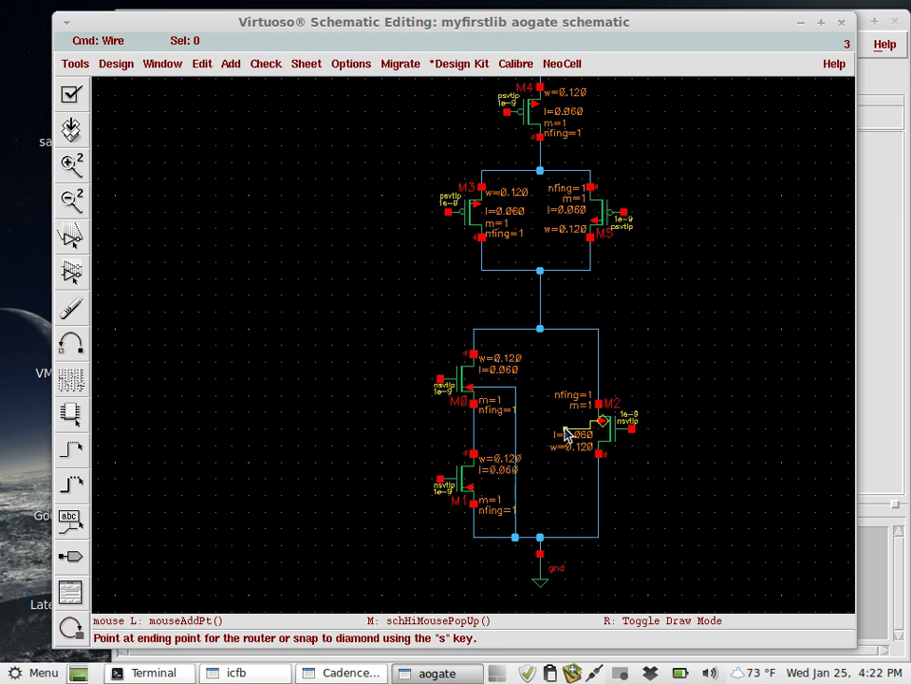
pyautogui.click(567, 537)
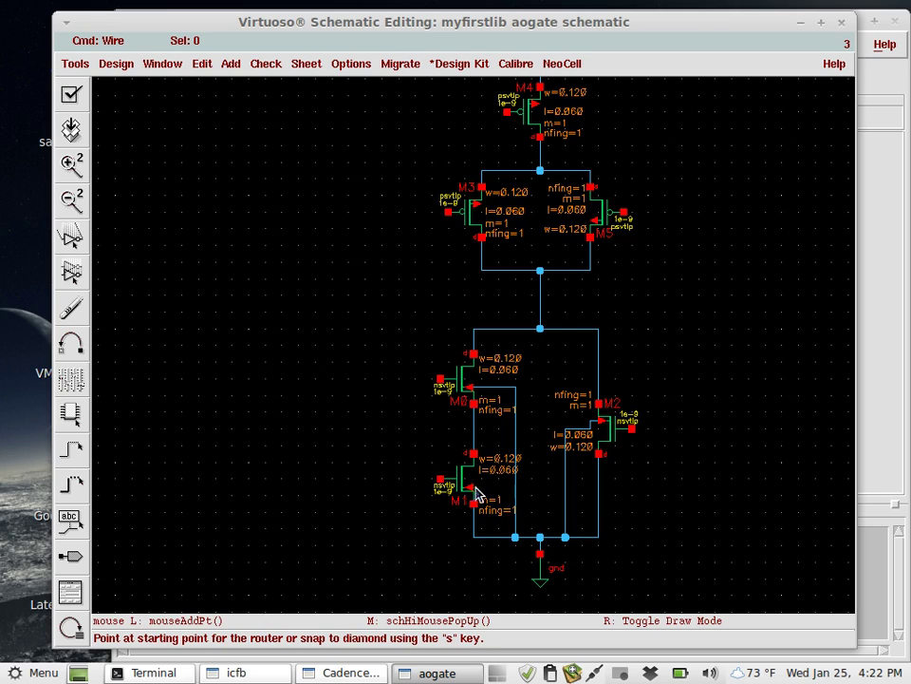
pyautogui.click(472, 488)
pyautogui.click(515, 488)
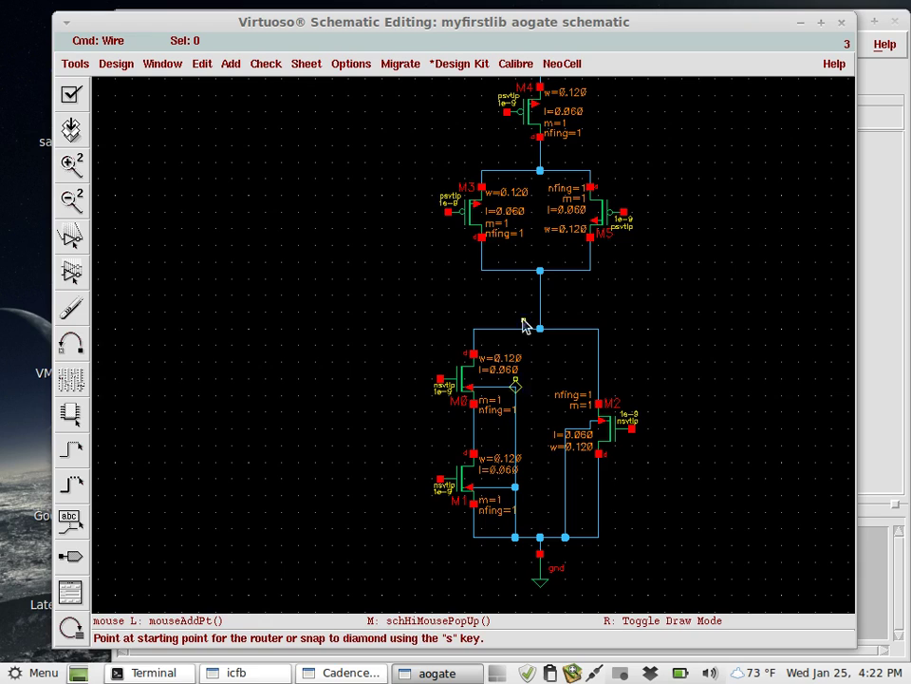
pyautogui.click(481, 213)
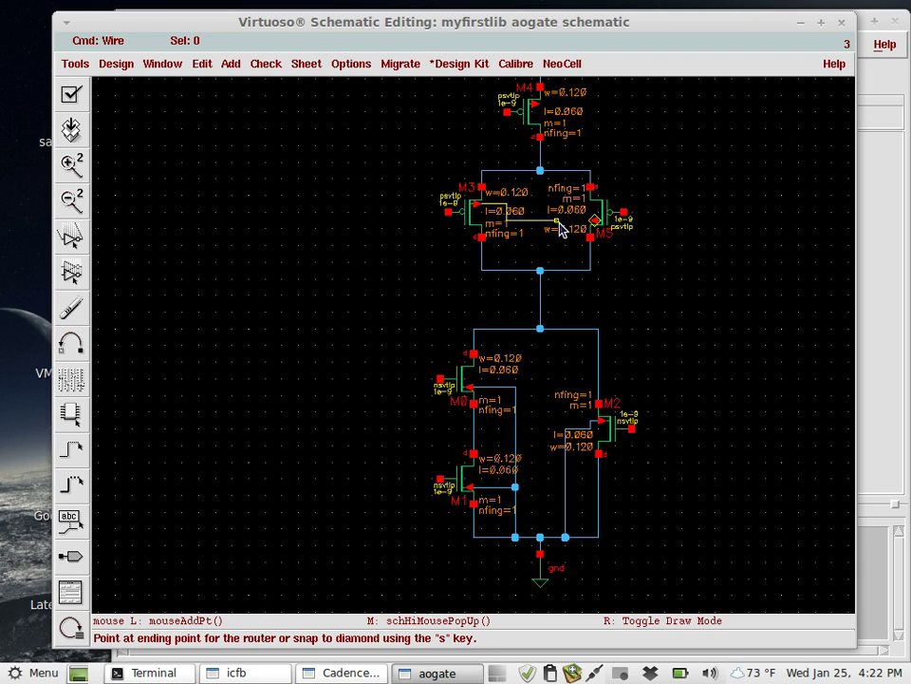